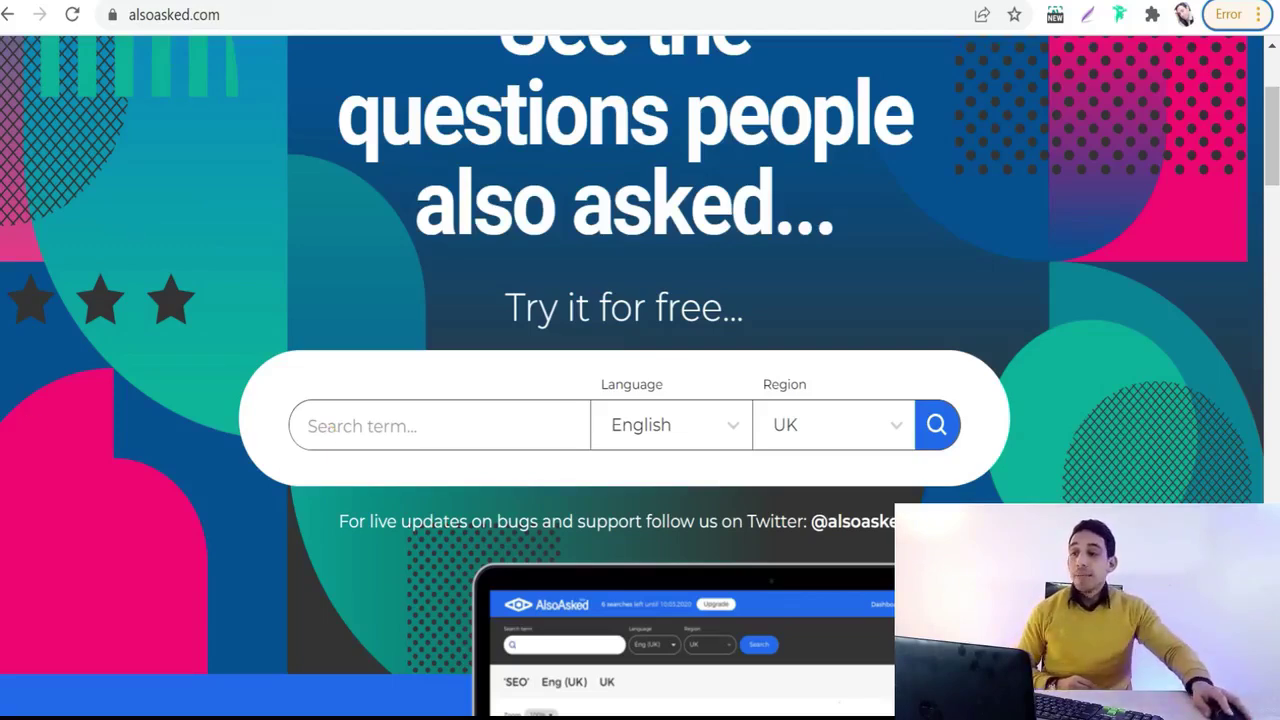
Step: Switch to the Writesonic pricing page and review the price, credits and features of each plan
{"action": "left_click", "coordinate": [225, 2]}
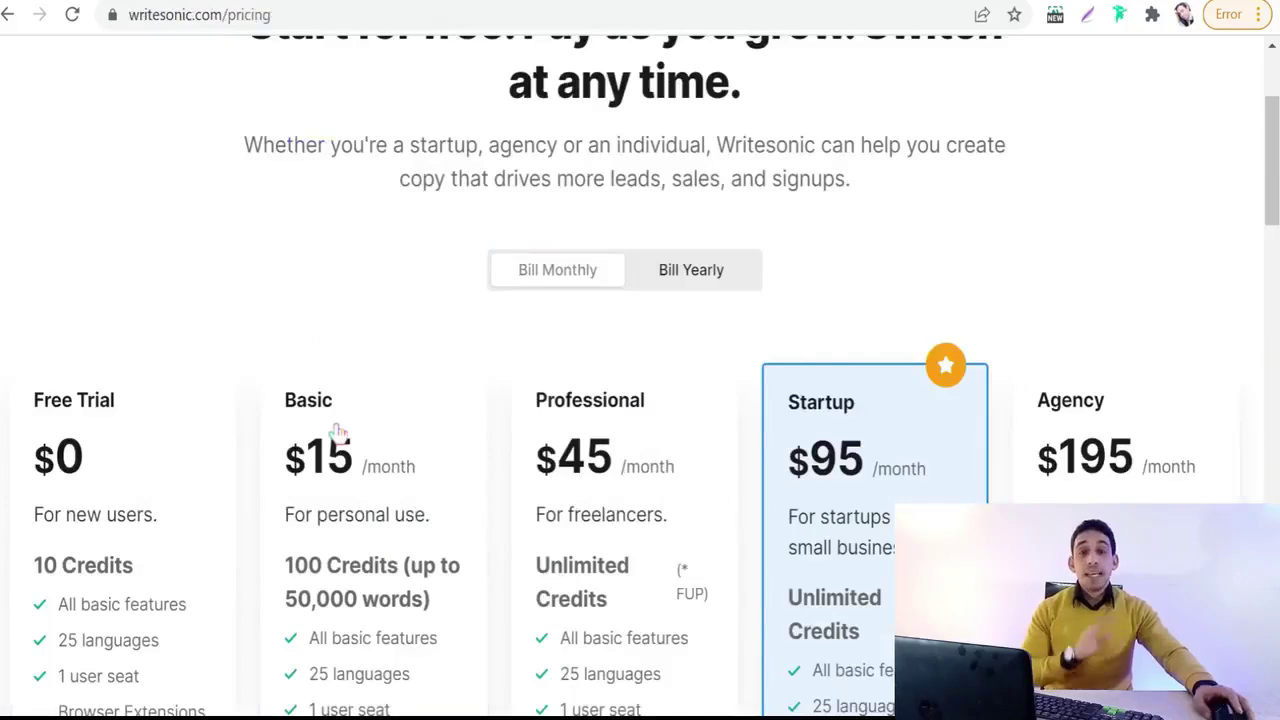
{"action": "scroll", "coordinate": [300, 350], "scroll_direction": "down", "scroll_amount": 2}
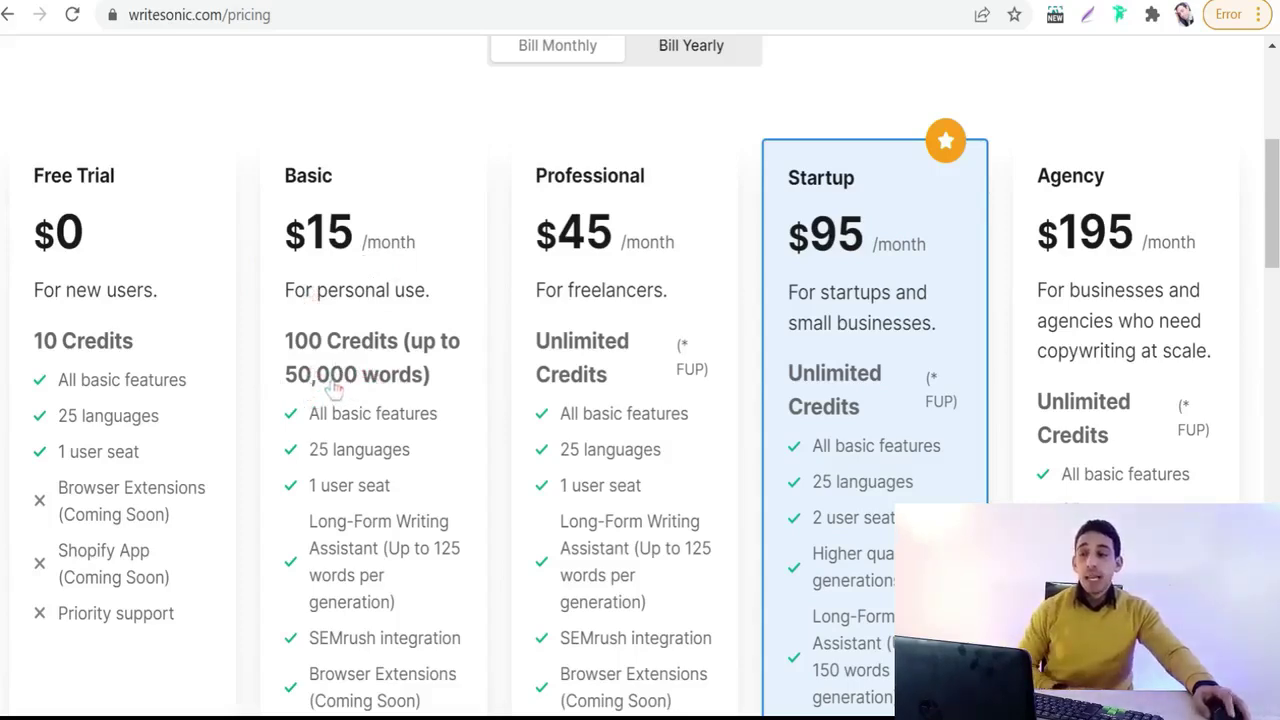
{"action": "scroll", "coordinate": [420, 257], "scroll_direction": "up", "scroll_amount": 2}
{"action": "scroll", "coordinate": [105, 450], "scroll_direction": "down", "scroll_amount": 1}
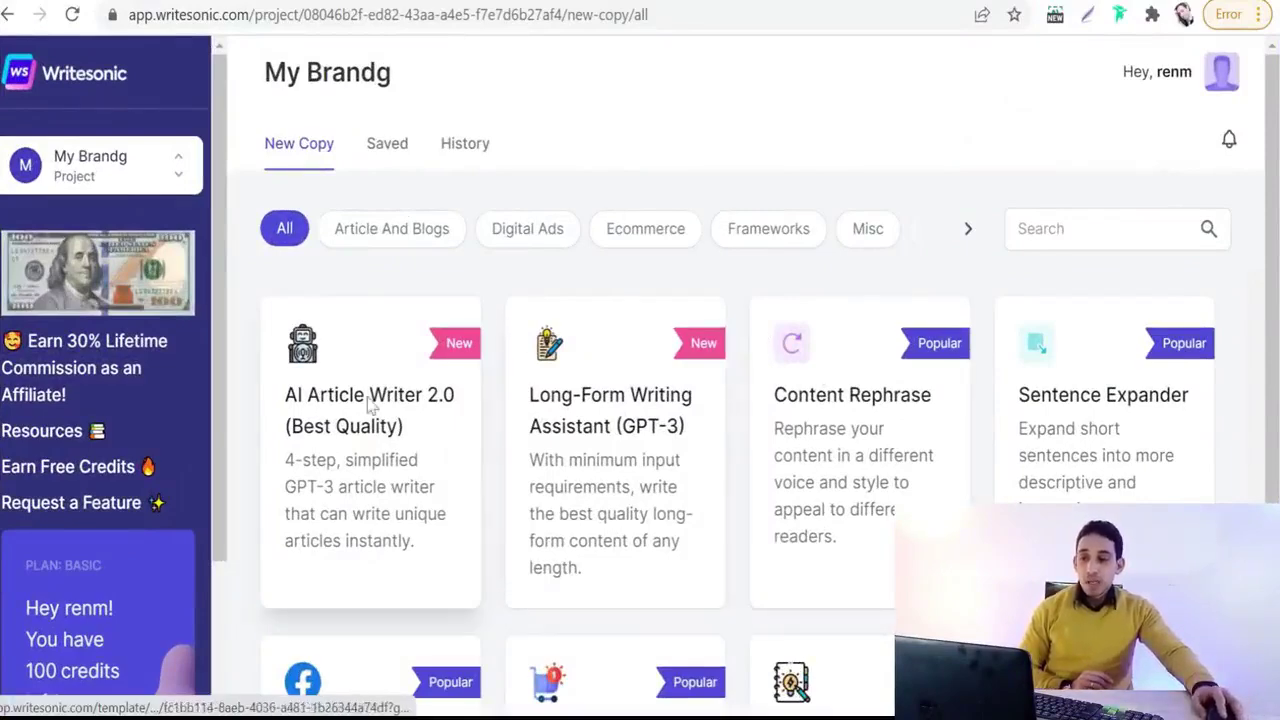
Step: Filter the new copy templates to Article And Blogs and open the AI Article Outlines template to view its form
{"action": "scroll", "coordinate": [677, 257], "scroll_direction": "down", "scroll_amount": 1}
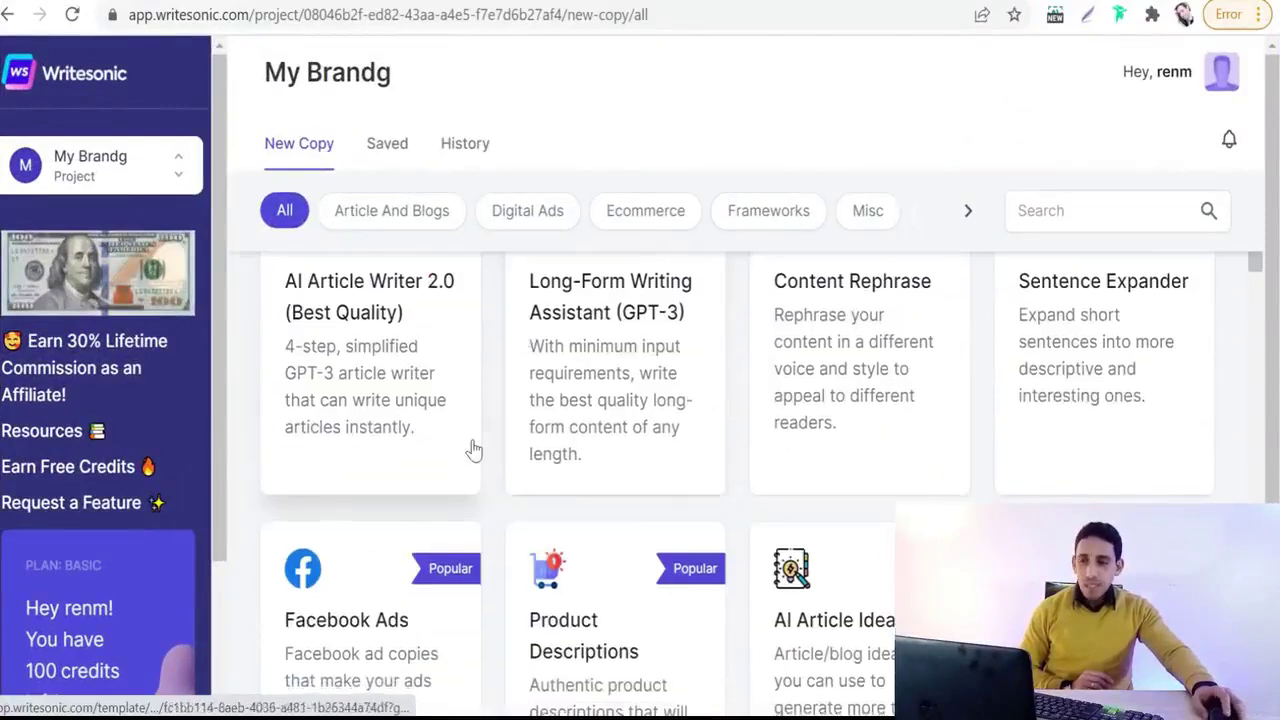
{"action": "scroll", "coordinate": [557, 371], "scroll_direction": "down", "scroll_amount": 1}
{"action": "scroll", "coordinate": [555, 370], "scroll_direction": "up", "scroll_amount": 2}
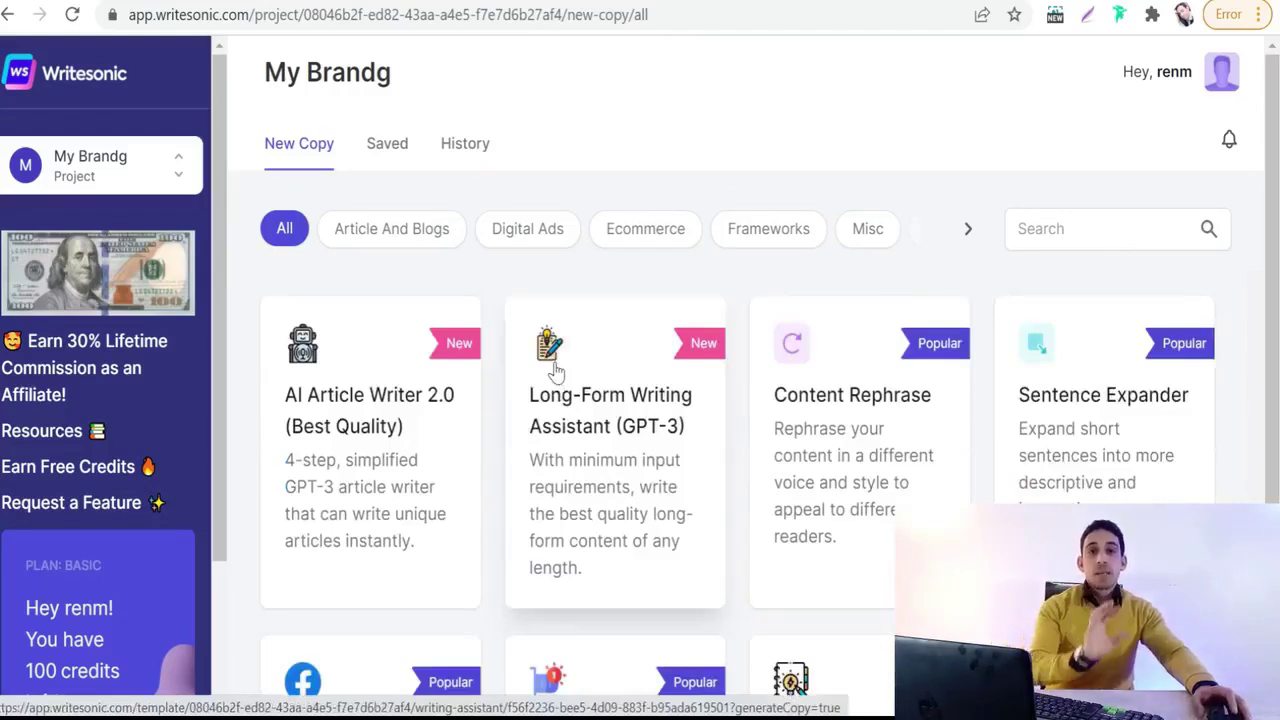
{"action": "scroll", "coordinate": [663, 366], "scroll_direction": "down", "scroll_amount": 1}
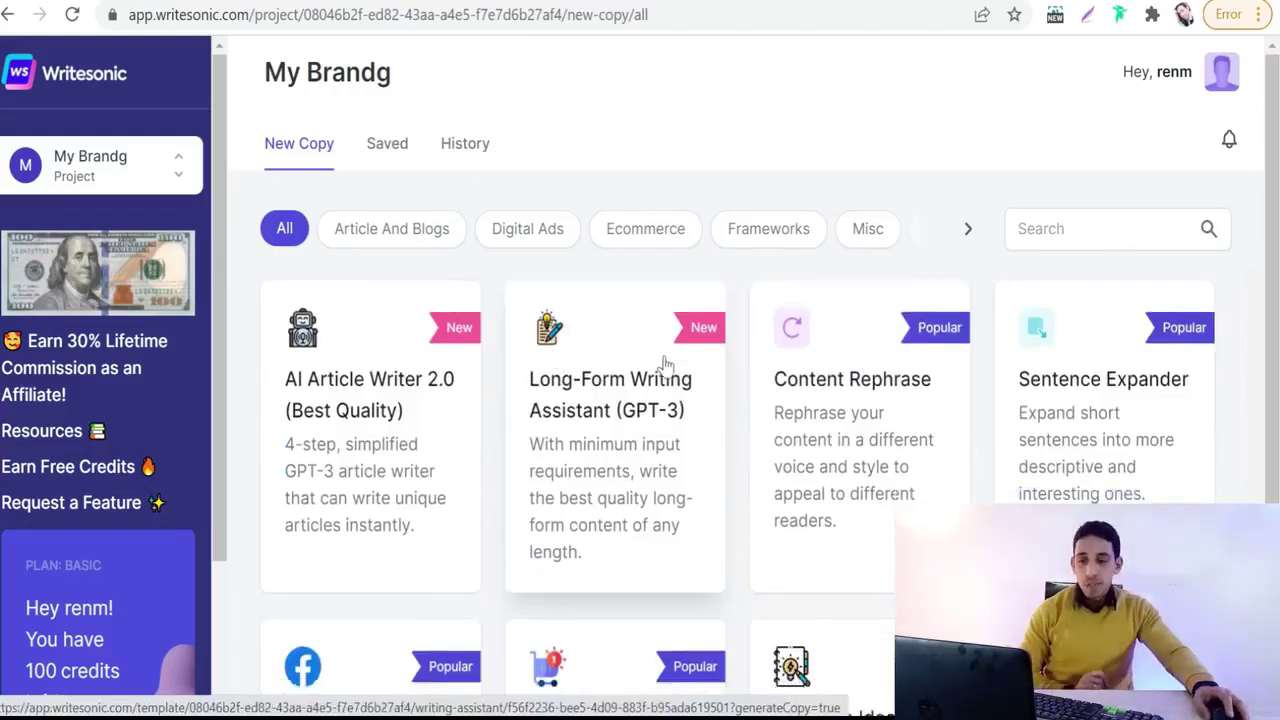
{"action": "scroll", "coordinate": [672, 310], "scroll_direction": "up", "scroll_amount": 1}
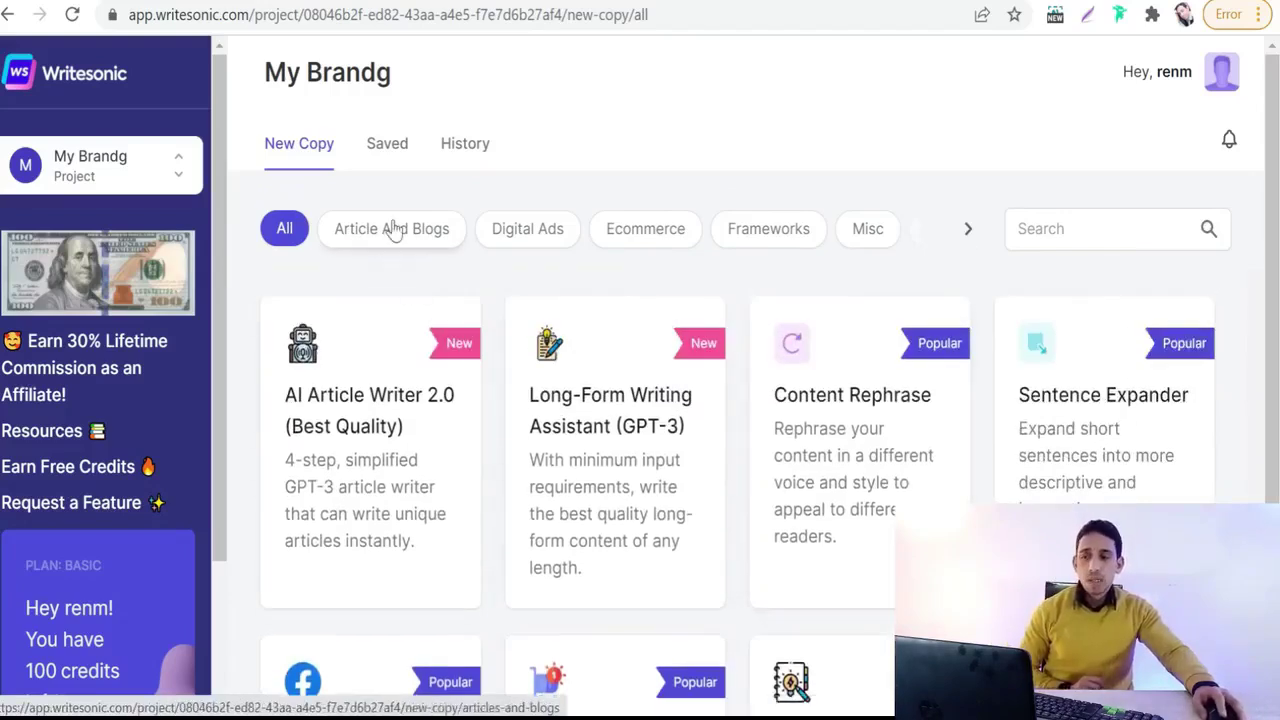
{"action": "left_click", "coordinate": [412, 244]}
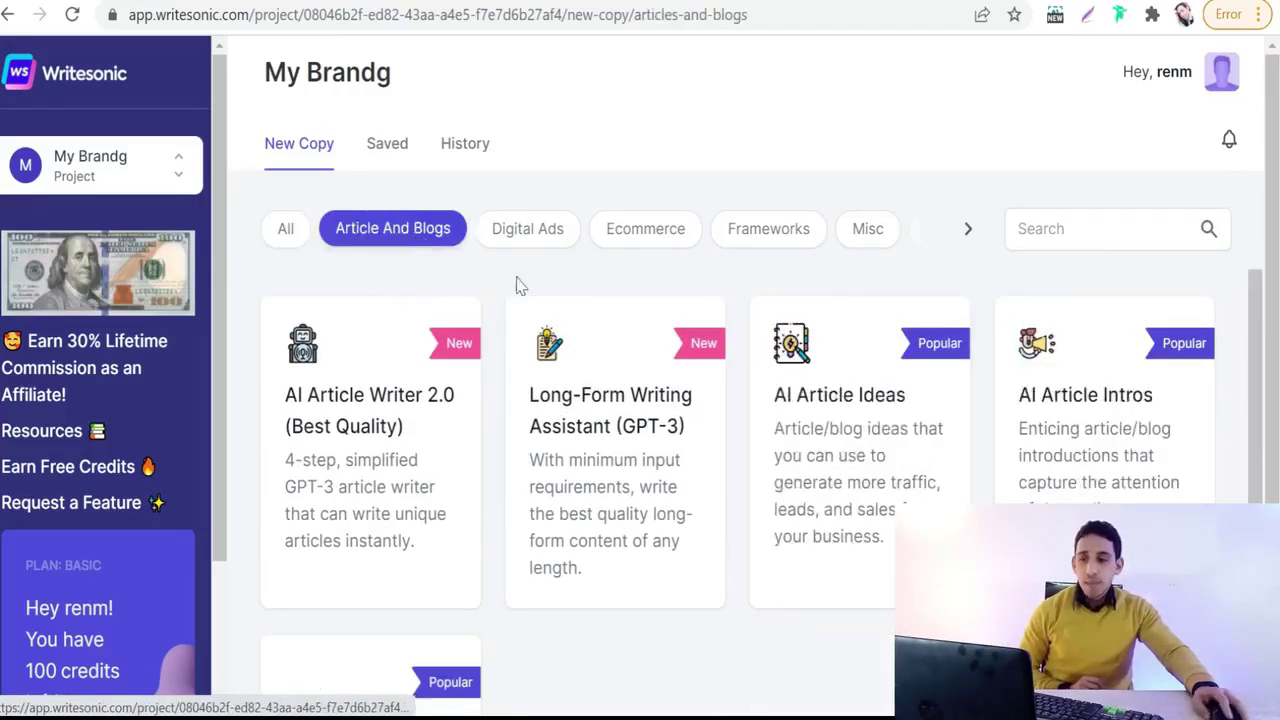
{"action": "scroll", "coordinate": [517, 283], "scroll_direction": "down", "scroll_amount": 2}
{"action": "scroll", "coordinate": [757, 366], "scroll_direction": "down", "scroll_amount": 2}
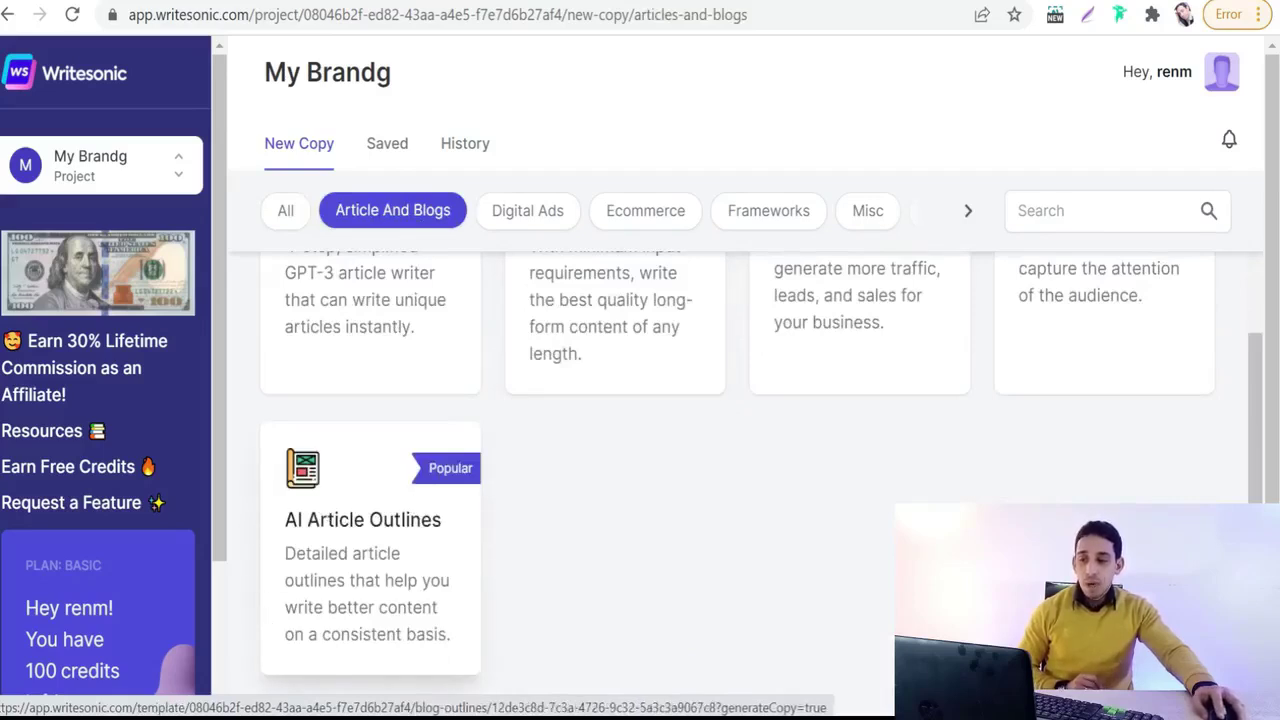
{"action": "left_click", "coordinate": [418, 486]}
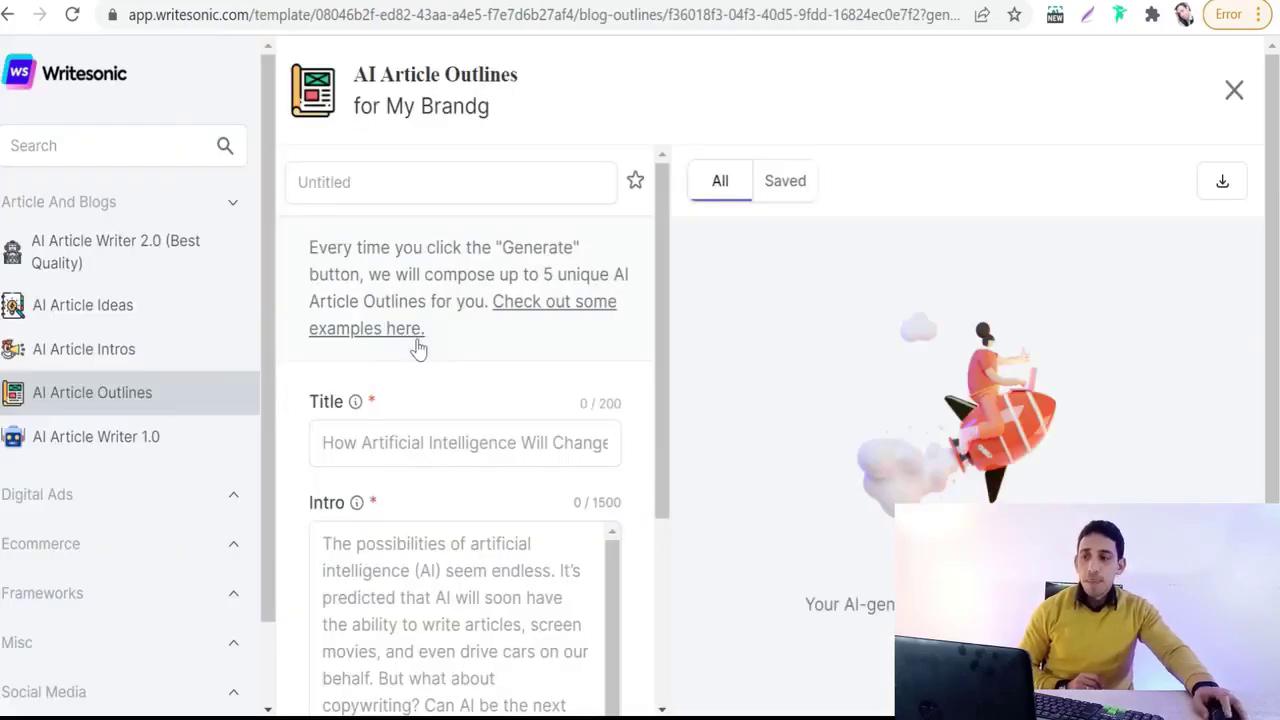
{"action": "scroll", "coordinate": [418, 350], "scroll_direction": "down", "scroll_amount": 1}
{"action": "scroll", "coordinate": [465, 550], "scroll_direction": "down", "scroll_amount": 2}
{"action": "scroll", "coordinate": [465, 550], "scroll_direction": "up", "scroll_amount": 3}
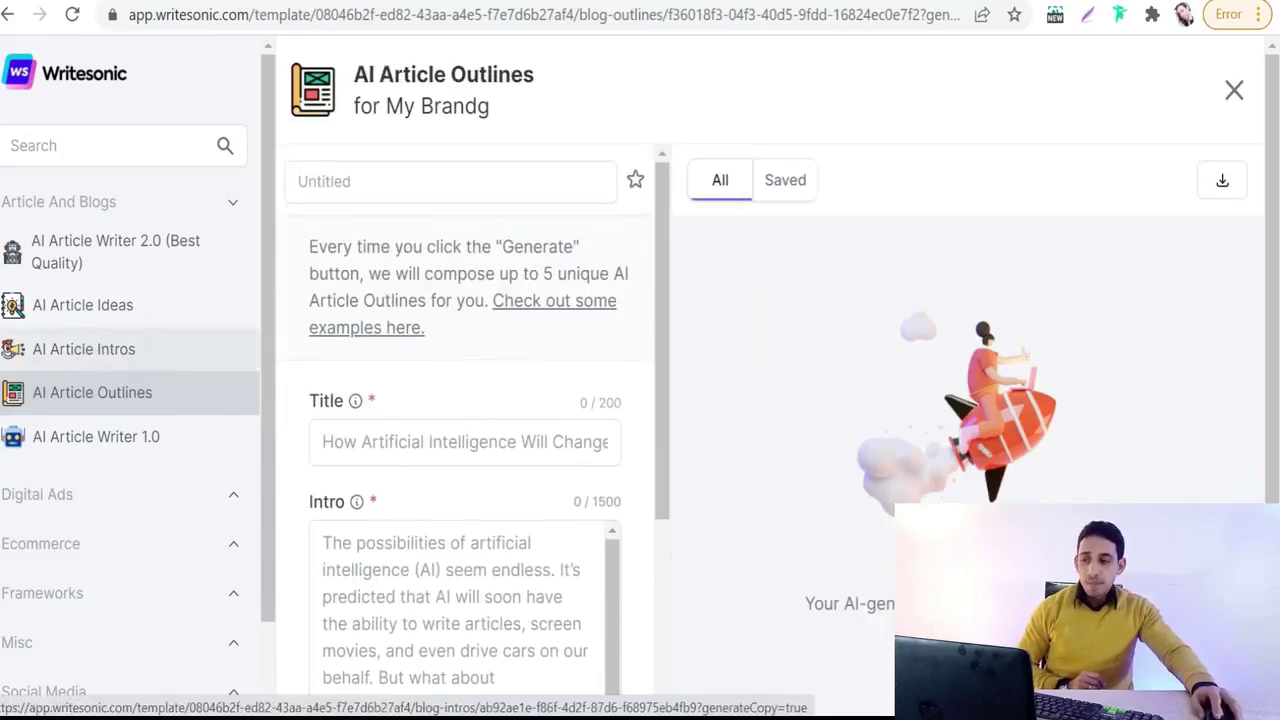
Step: In AI Article Intros, generate intros for the title "what is the best web hosting service" in English with the Beauty Products industry
{"action": "left_click", "coordinate": [83, 349]}
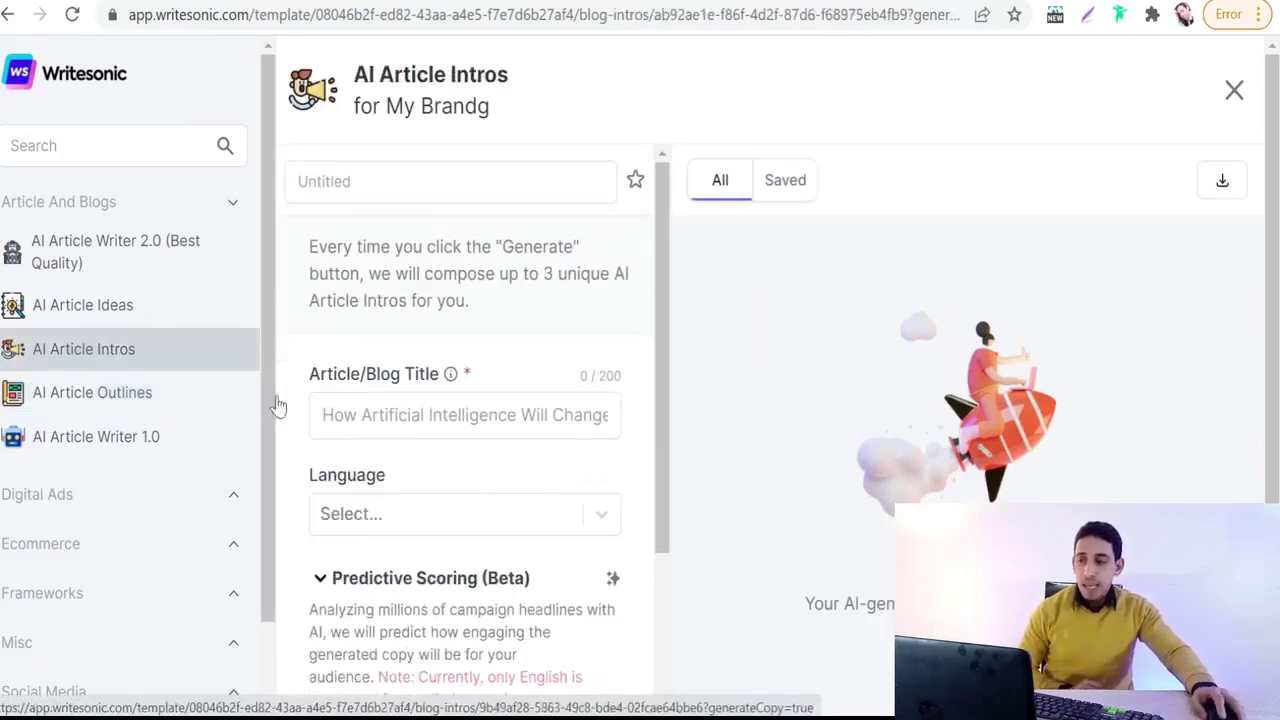
{"action": "left_click", "coordinate": [465, 415]}
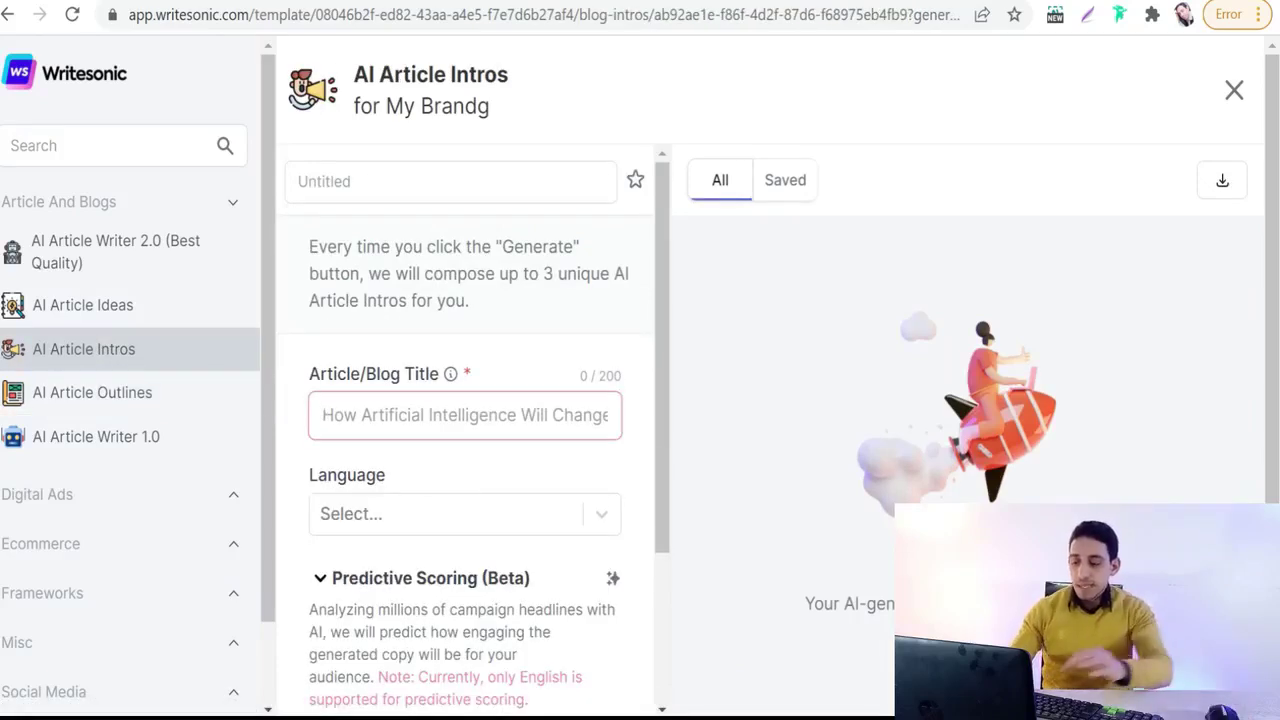
{"action": "type", "text": "what is the best web host service"}
{"action": "scroll", "coordinate": [610, 295], "scroll_direction": "down", "scroll_amount": 3}
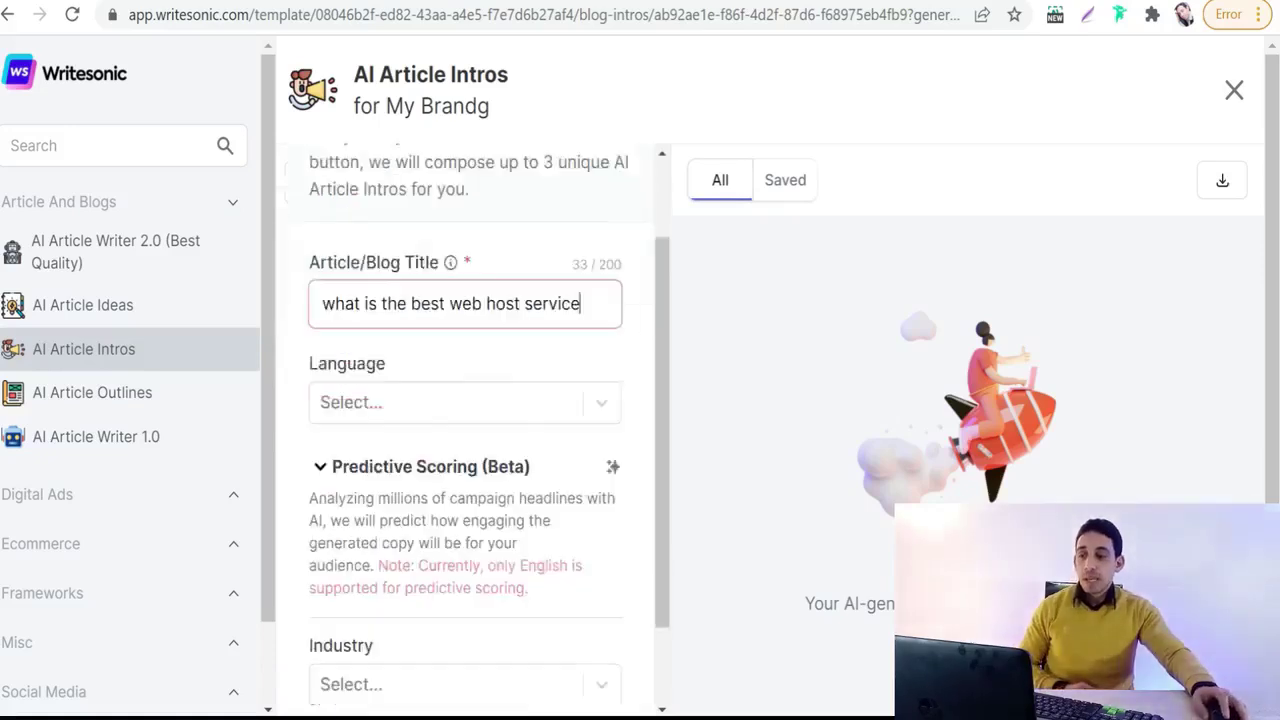
{"action": "left_click", "coordinate": [597, 307]}
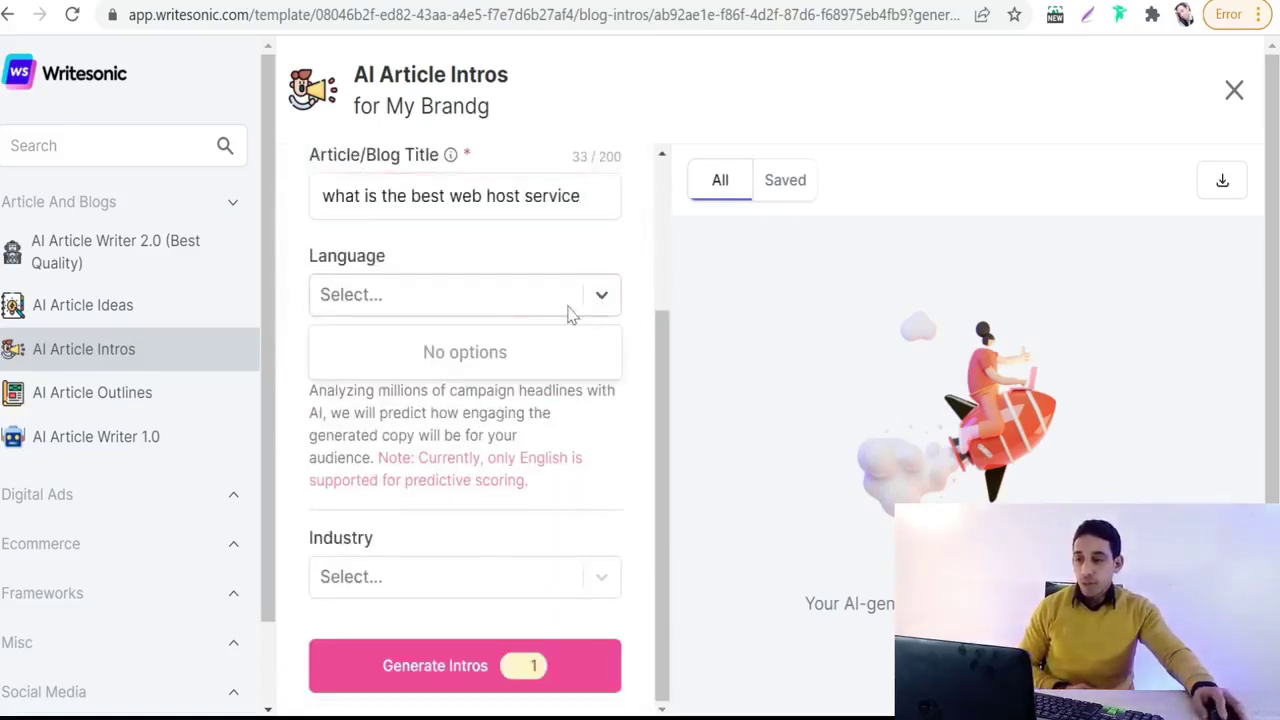
{"action": "left_click", "coordinate": [486, 296]}
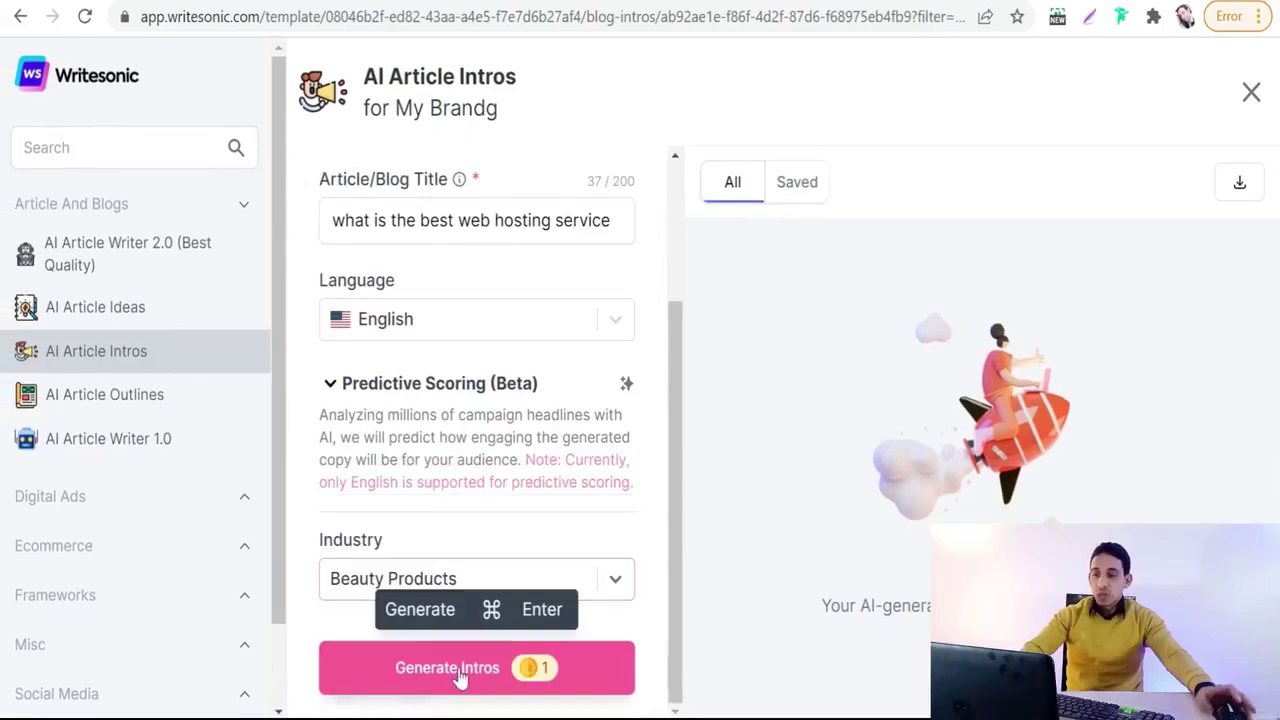
{"action": "left_click", "coordinate": [447, 665]}
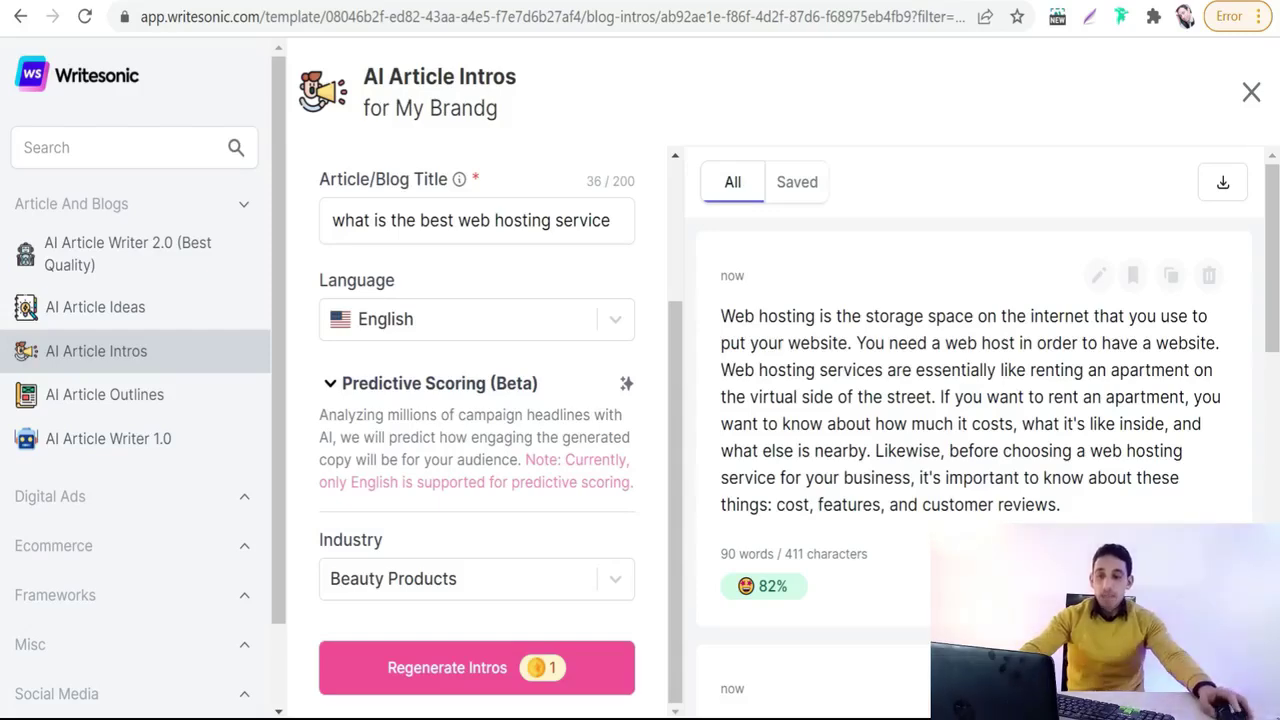
Step: Review the generated intros, copy the first one and paste it into the unsaved Notepad document
{"action": "scroll", "coordinate": [1066, 388], "scroll_direction": "down", "scroll_amount": 3}
{"action": "scroll", "coordinate": [912, 376], "scroll_direction": "down", "scroll_amount": 7}
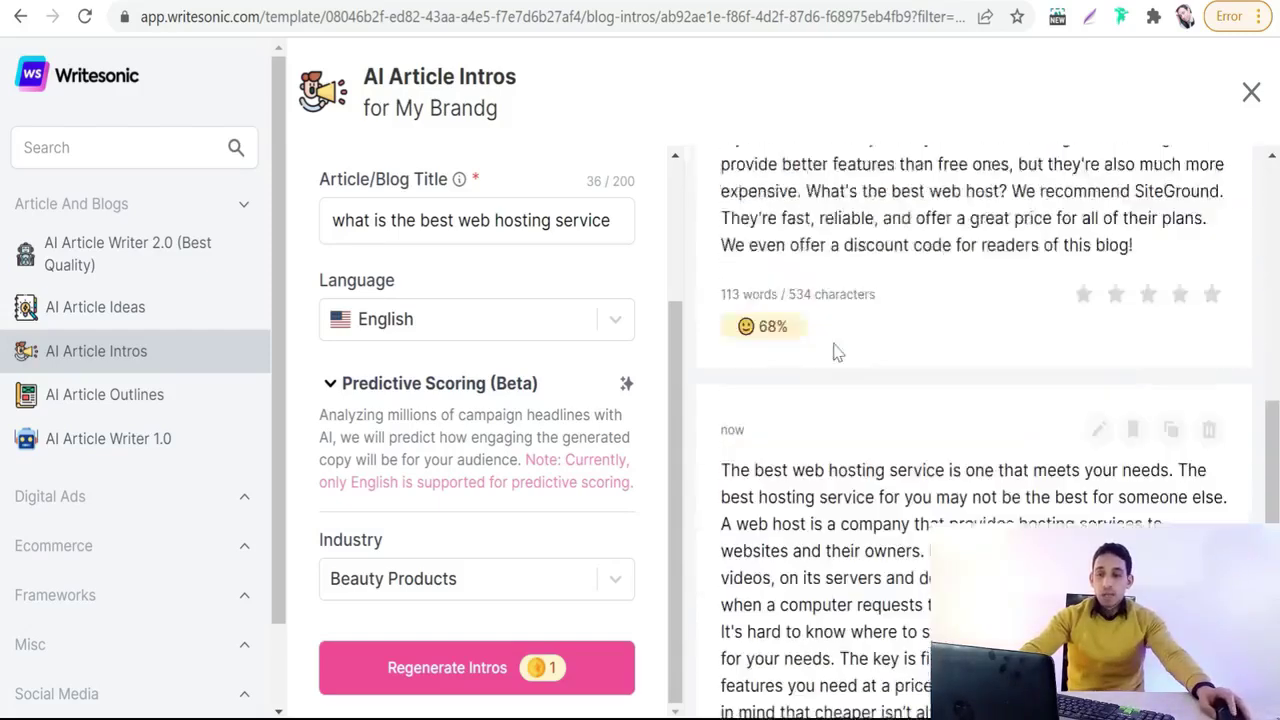
{"action": "scroll", "coordinate": [929, 380], "scroll_direction": "up", "scroll_amount": 10}
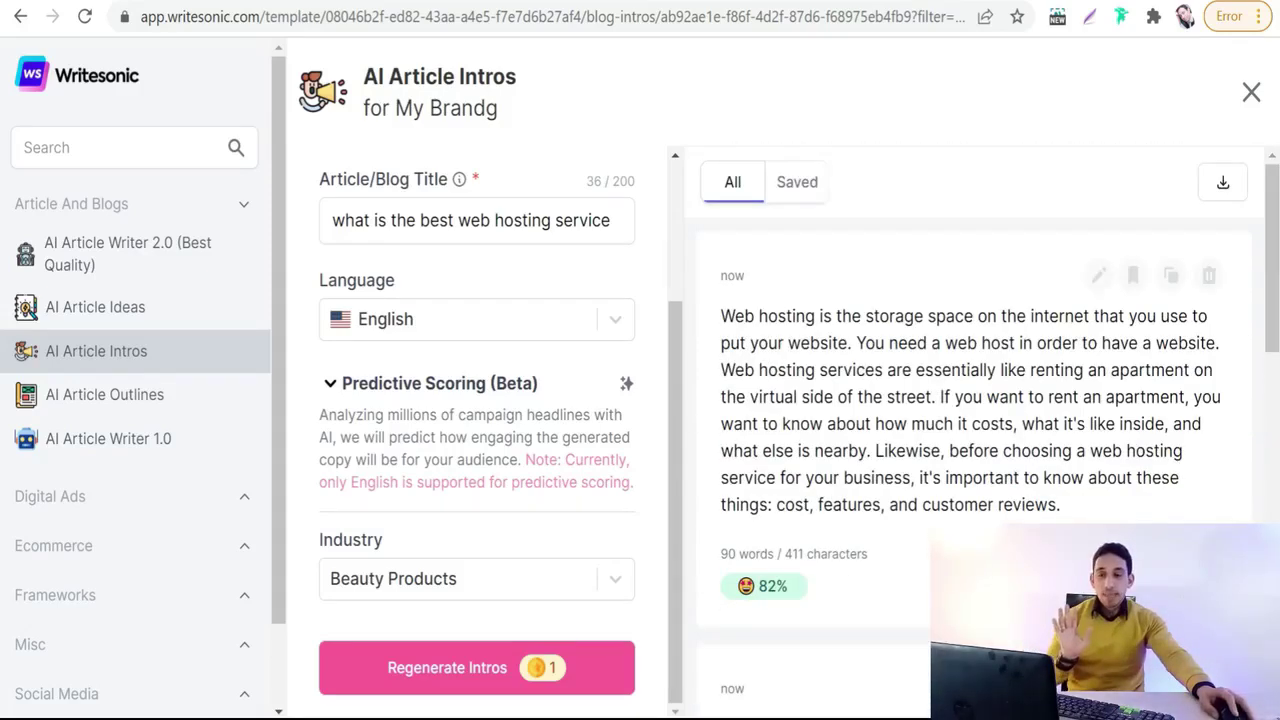
{"action": "left_click", "coordinate": [1172, 280]}
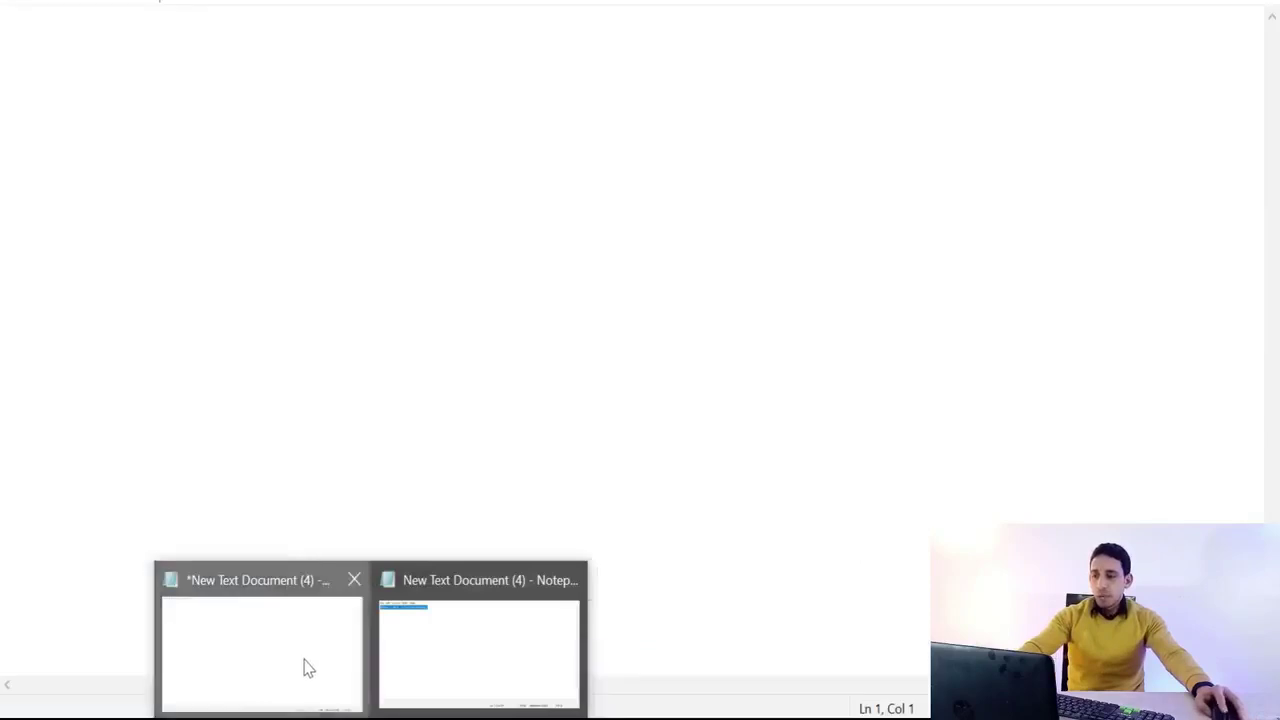
{"action": "left_click", "coordinate": [303, 666]}
{"action": "right_click", "coordinate": [54, 30]}
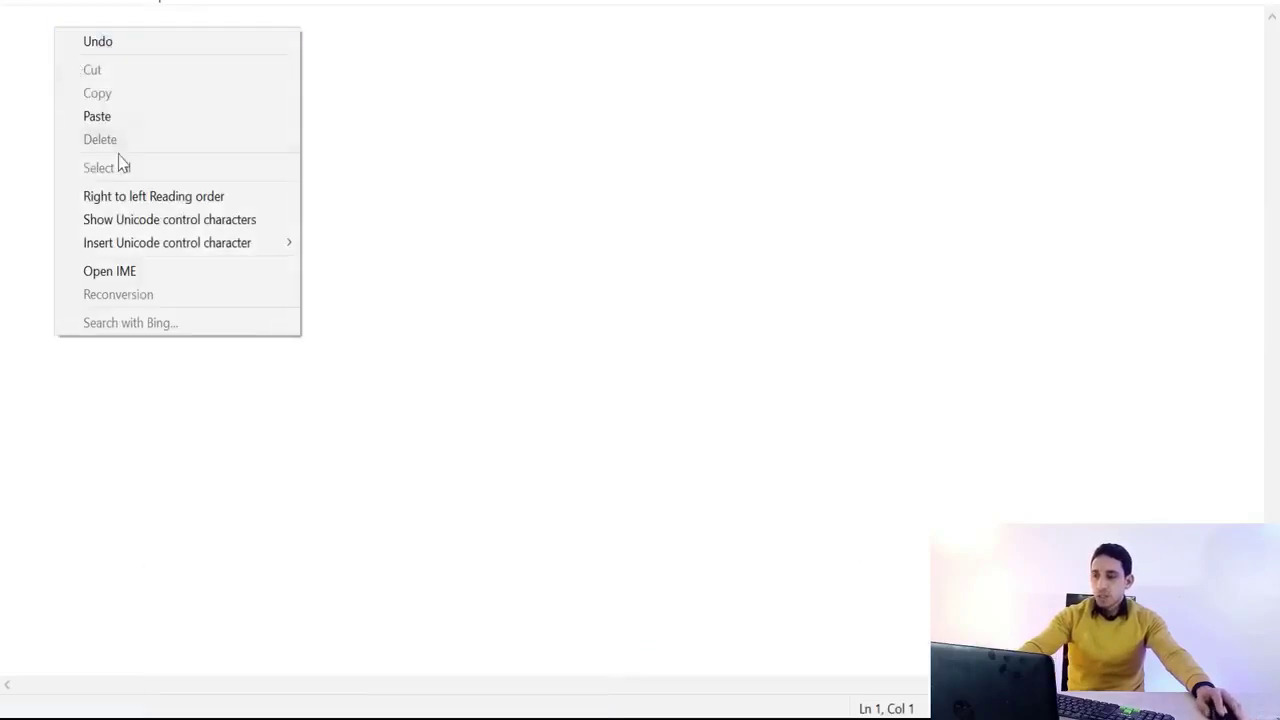
{"action": "left_click", "coordinate": [105, 117]}
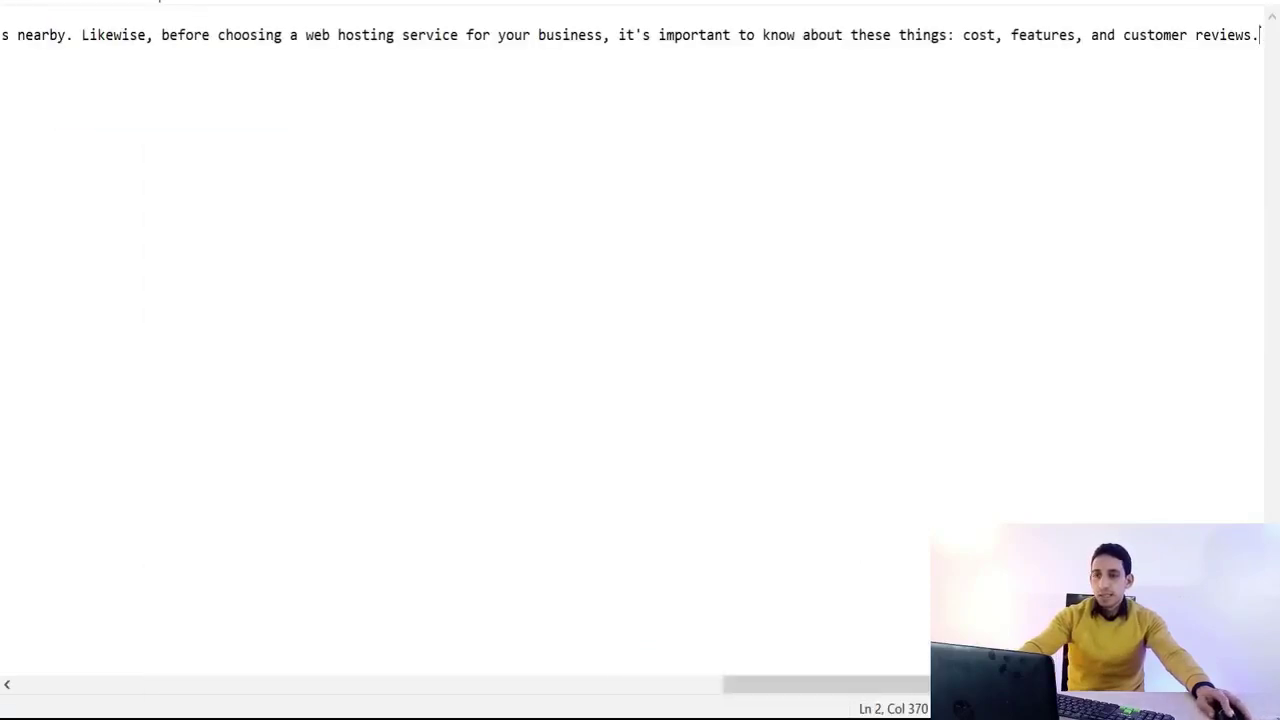
Step: Back in Writesonic, copy the article title from AI Article Intros into the Title field of AI Article Outlines
{"action": "key", "text": "alt+Tab"}
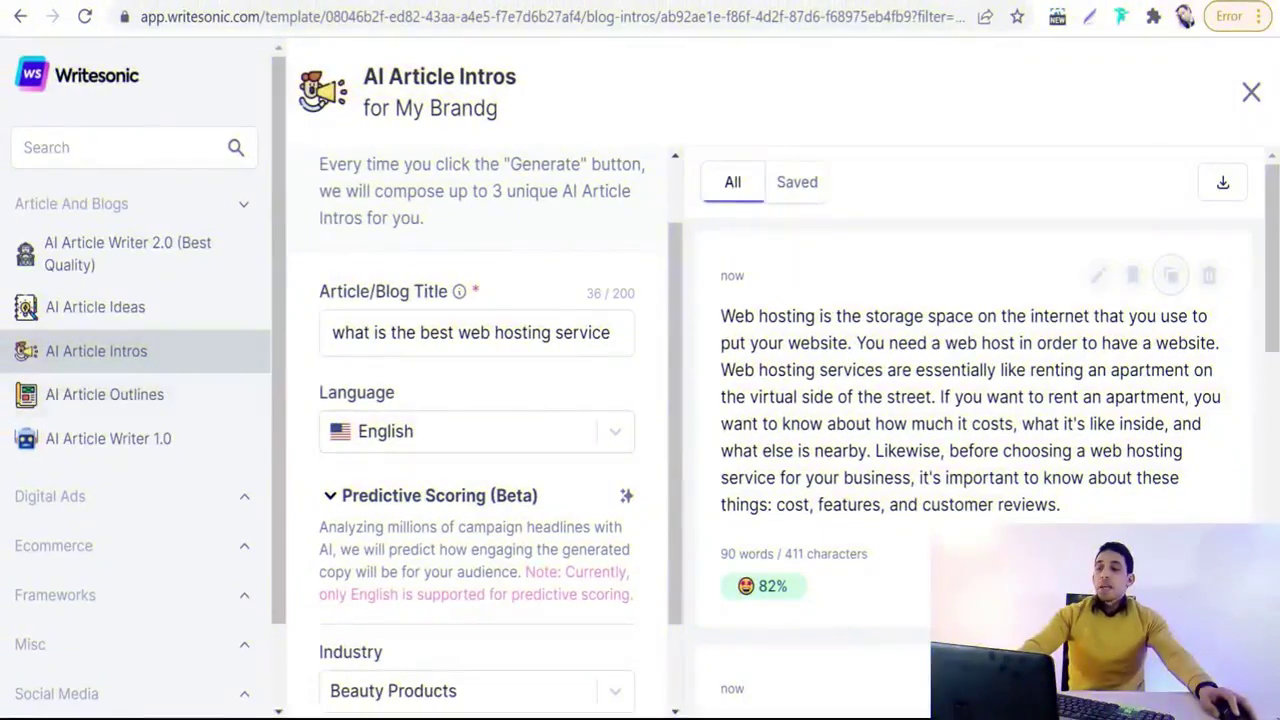
{"action": "triple_click", "coordinate": [406, 332]}
{"action": "right_click", "coordinate": [398, 332]}
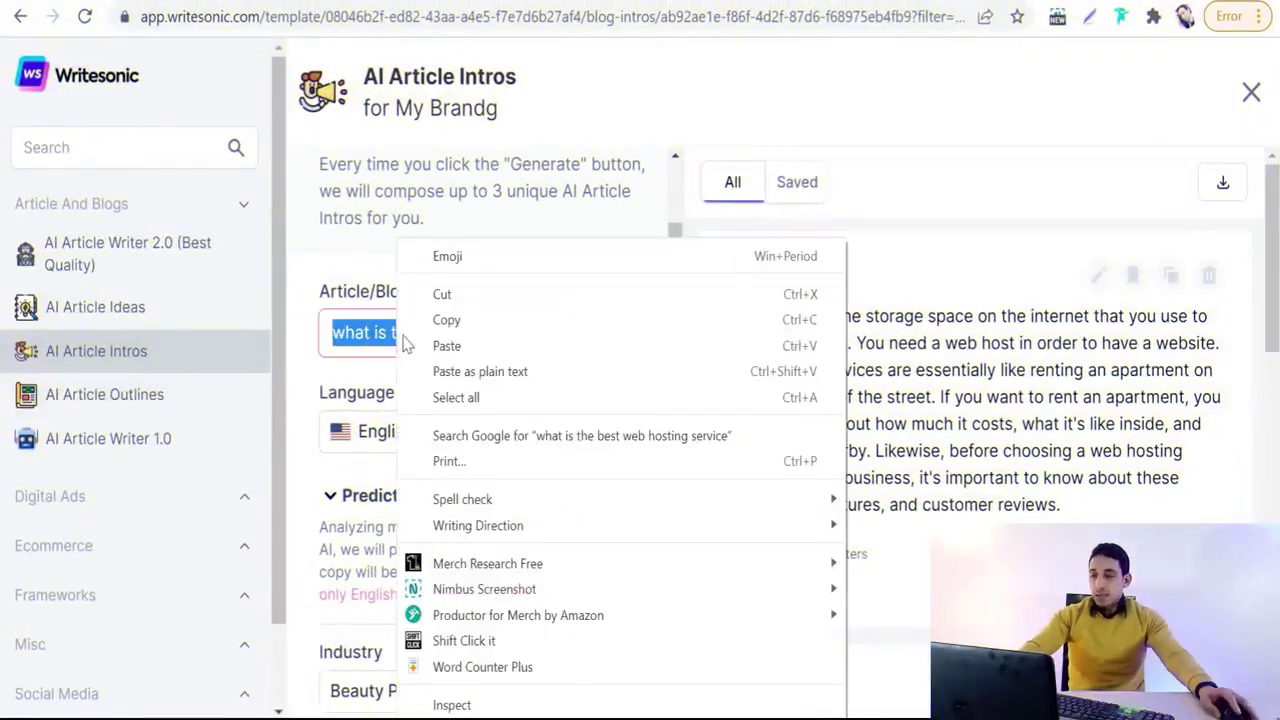
{"action": "left_click", "coordinate": [446, 321]}
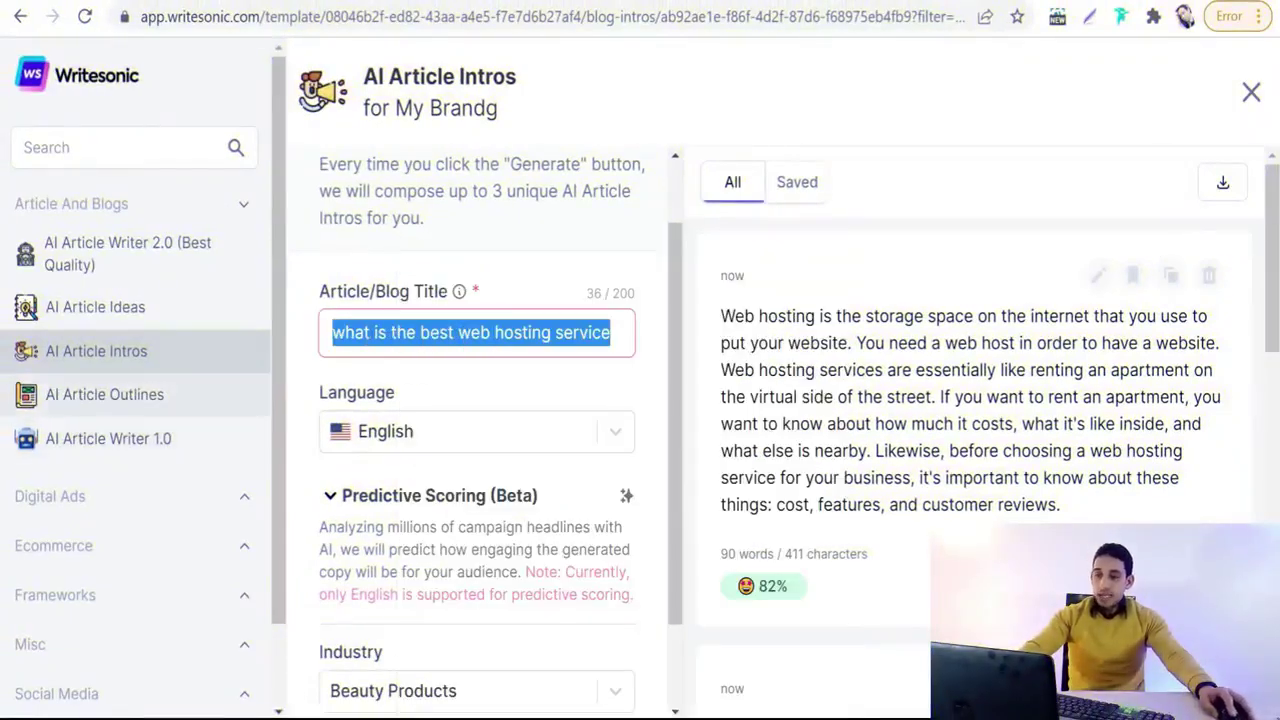
{"action": "left_click", "coordinate": [104, 394]}
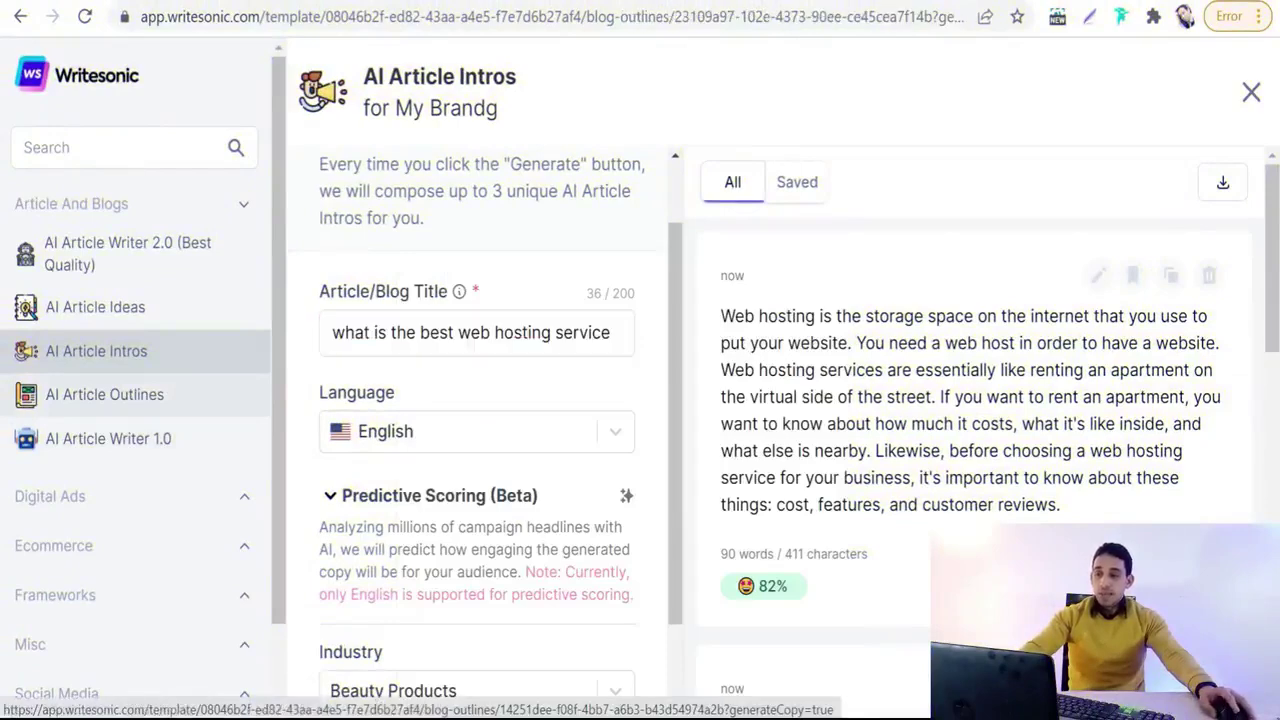
{"action": "scroll", "coordinate": [294, 457], "scroll_direction": "down", "scroll_amount": 2}
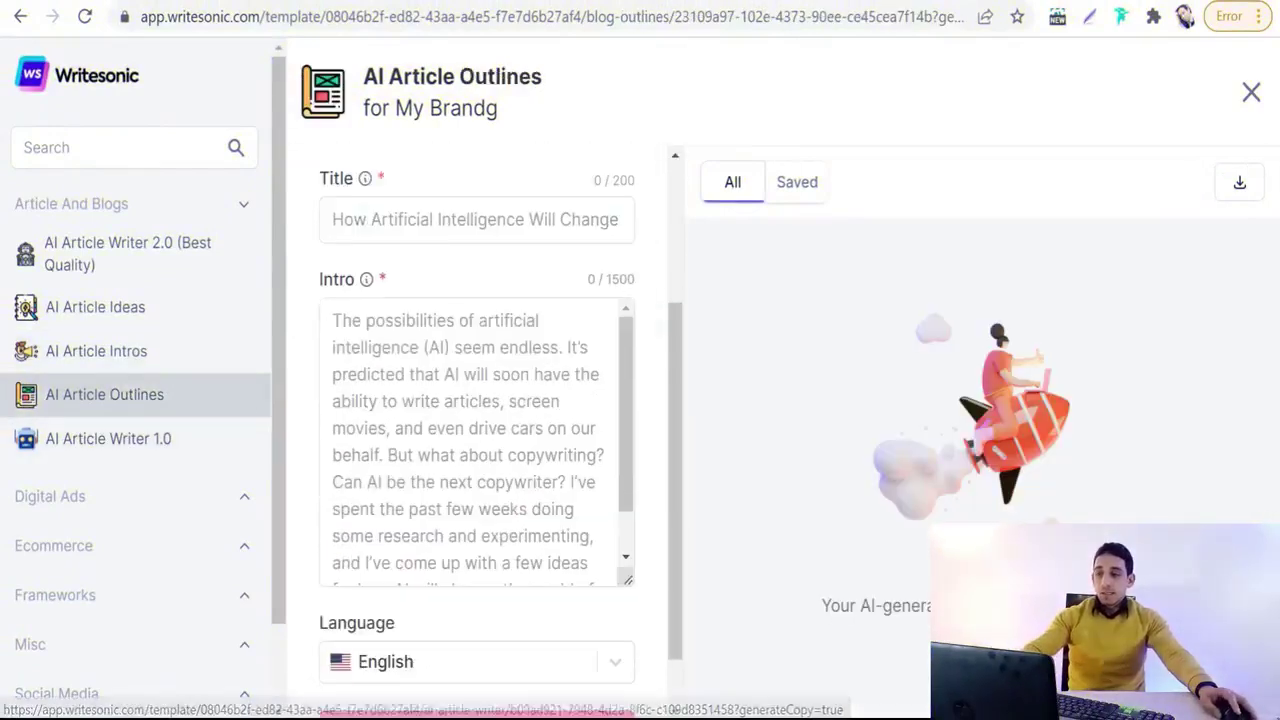
{"action": "right_click", "coordinate": [400, 216]}
{"action": "left_click", "coordinate": [440, 381]}
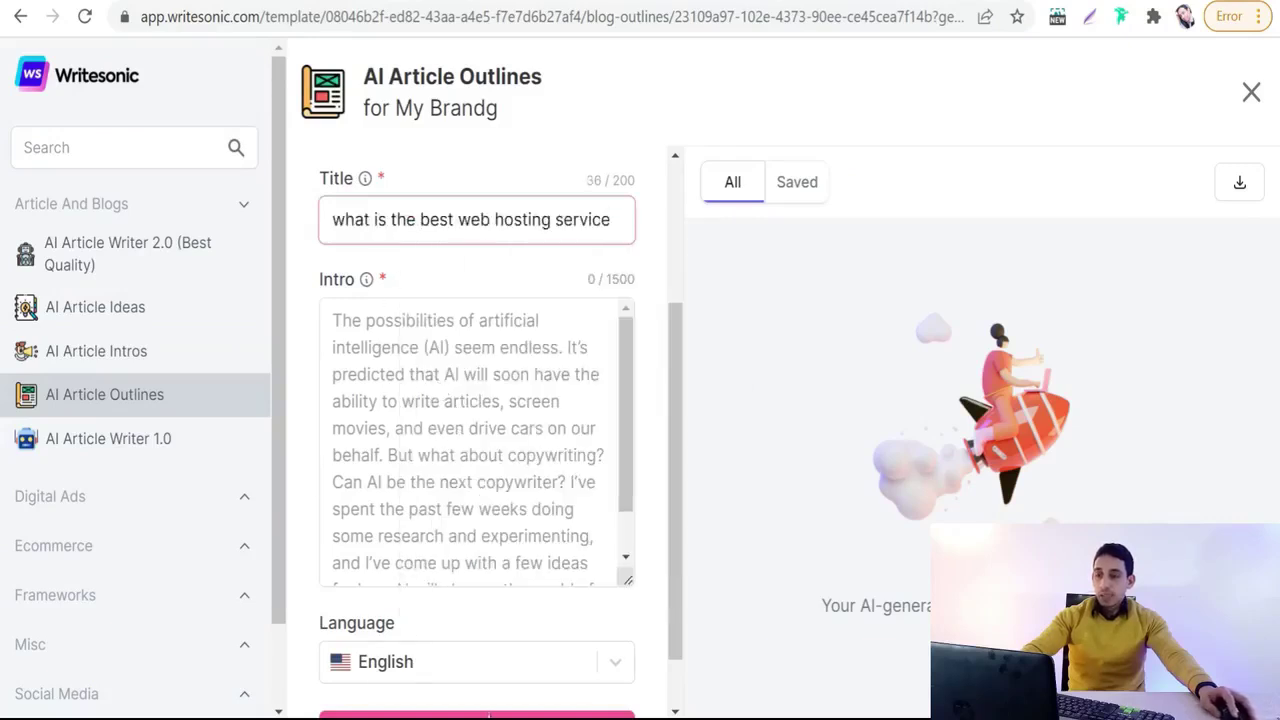
Step: Copy all the text from the Notepad document and paste it into the Intro field of the Writesonic outlines form
{"action": "left_click", "coordinate": [267, 610]}
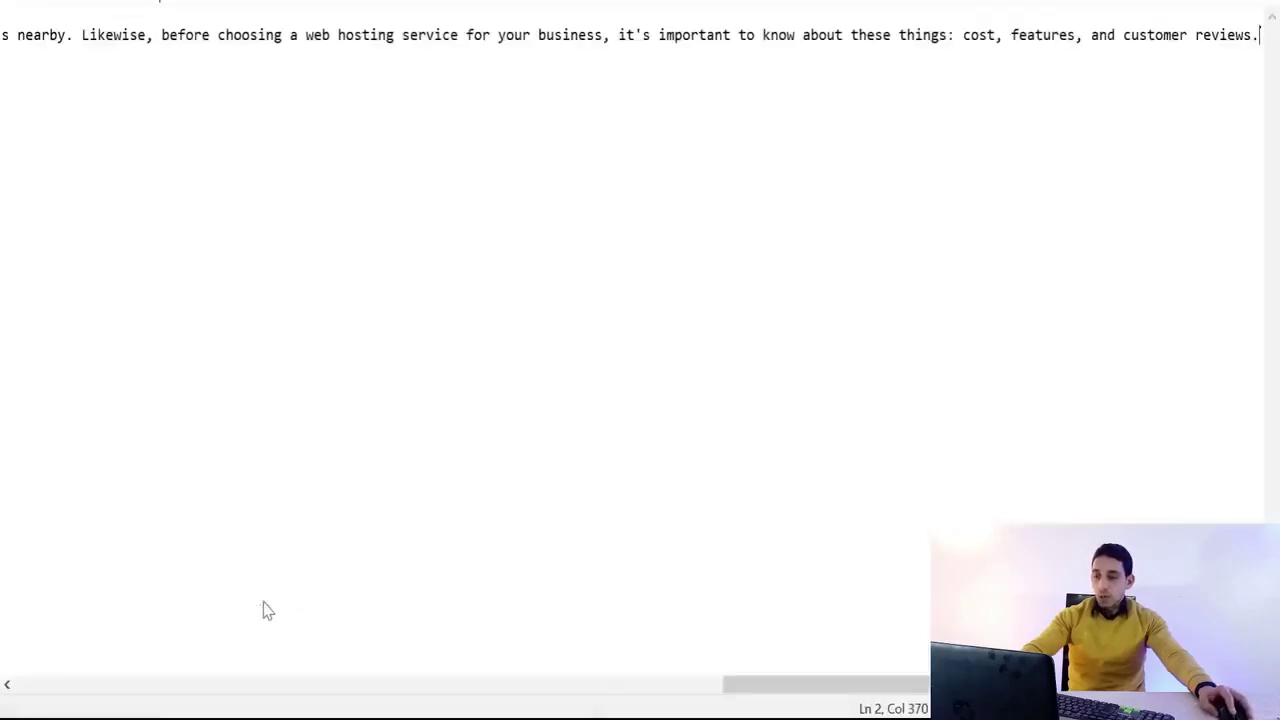
{"action": "double_click", "coordinate": [165, 35]}
{"action": "left_click", "coordinate": [165, 35]}
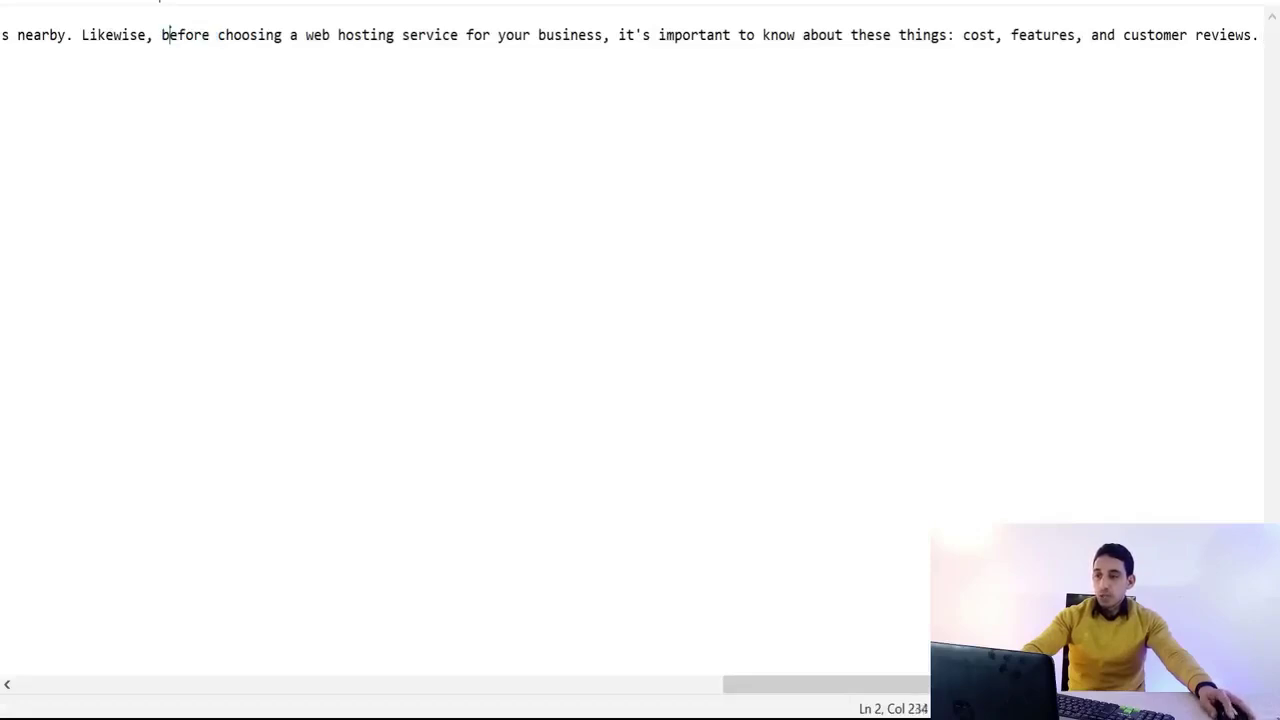
{"action": "double_click", "coordinate": [165, 35]}
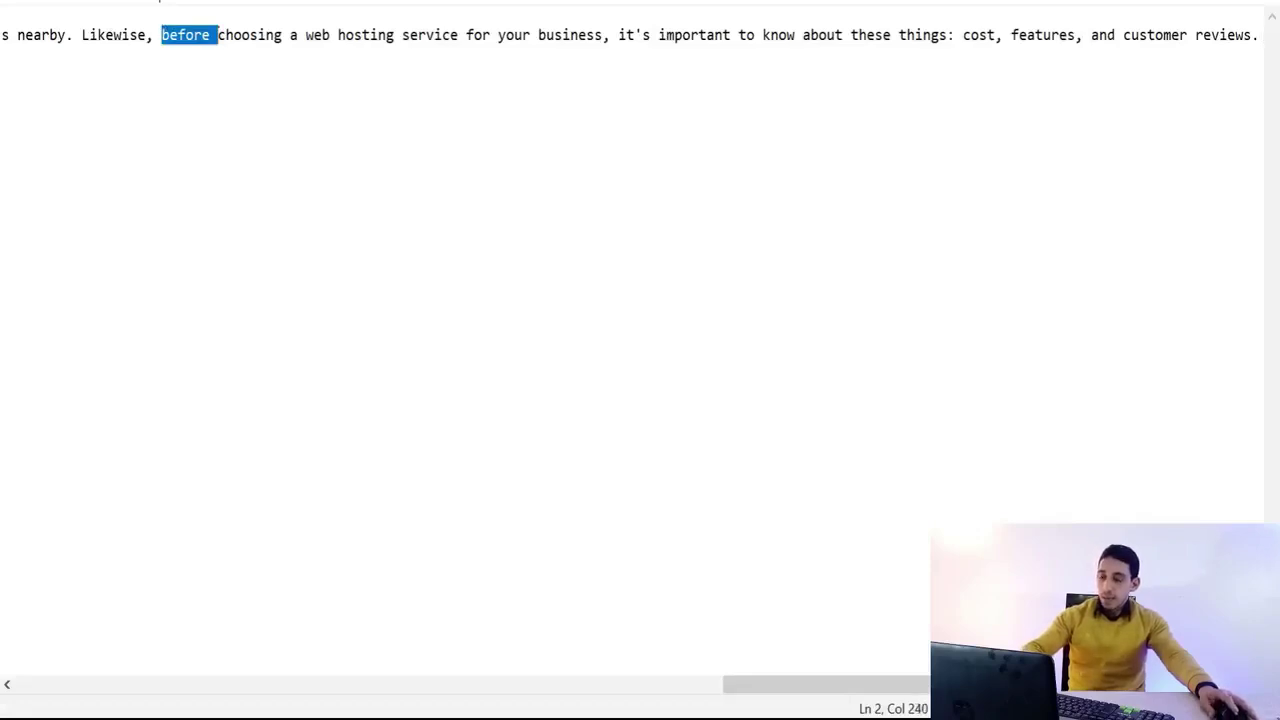
{"action": "key", "text": "ctrl+a"}
{"action": "right_click", "coordinate": [170, 38]}
{"action": "left_click", "coordinate": [200, 108]}
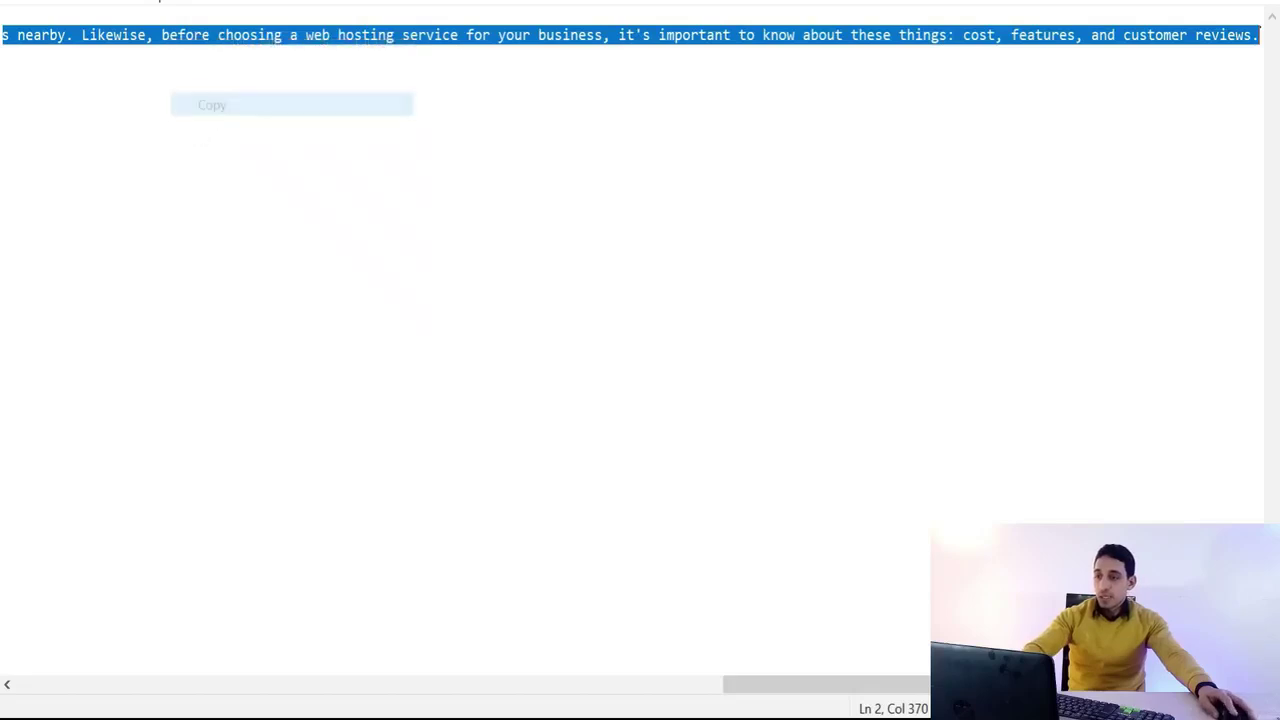
{"action": "key", "text": "alt+Tab"}
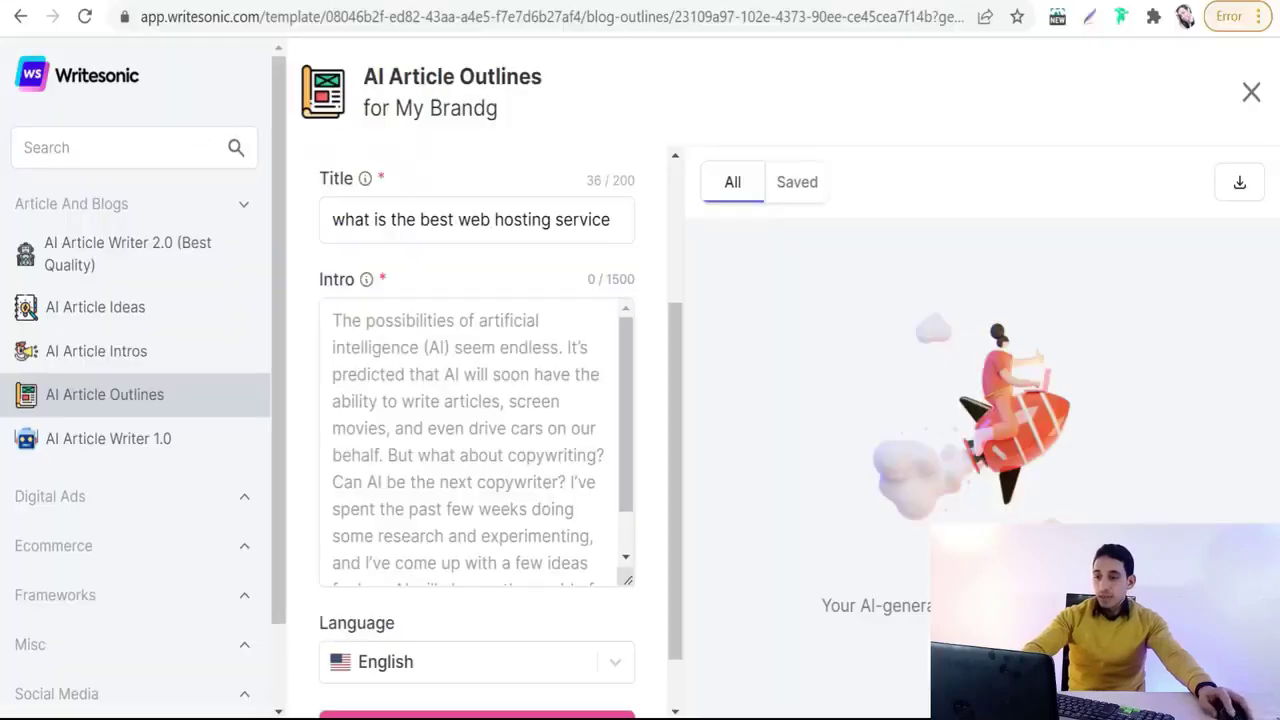
{"action": "left_click", "coordinate": [400, 440]}
{"action": "key", "text": "ctrl+v"}
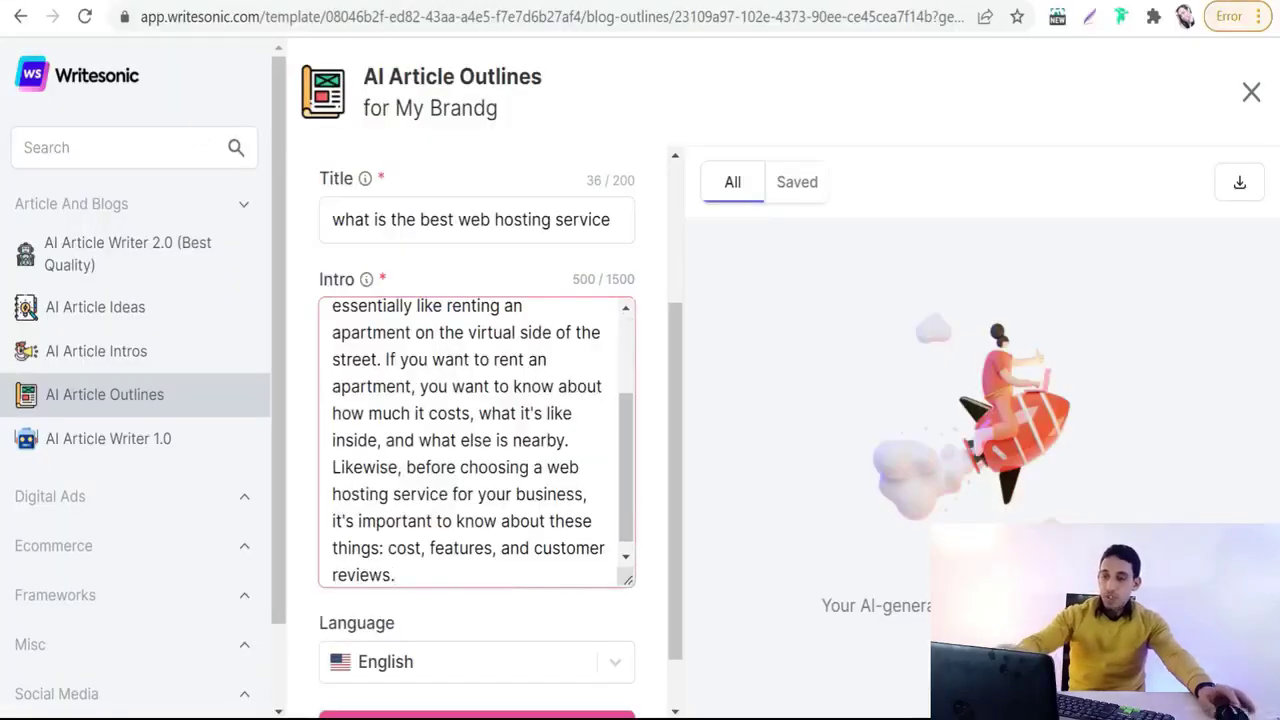
{"action": "scroll", "coordinate": [486, 614], "scroll_direction": "down", "scroll_amount": 2}
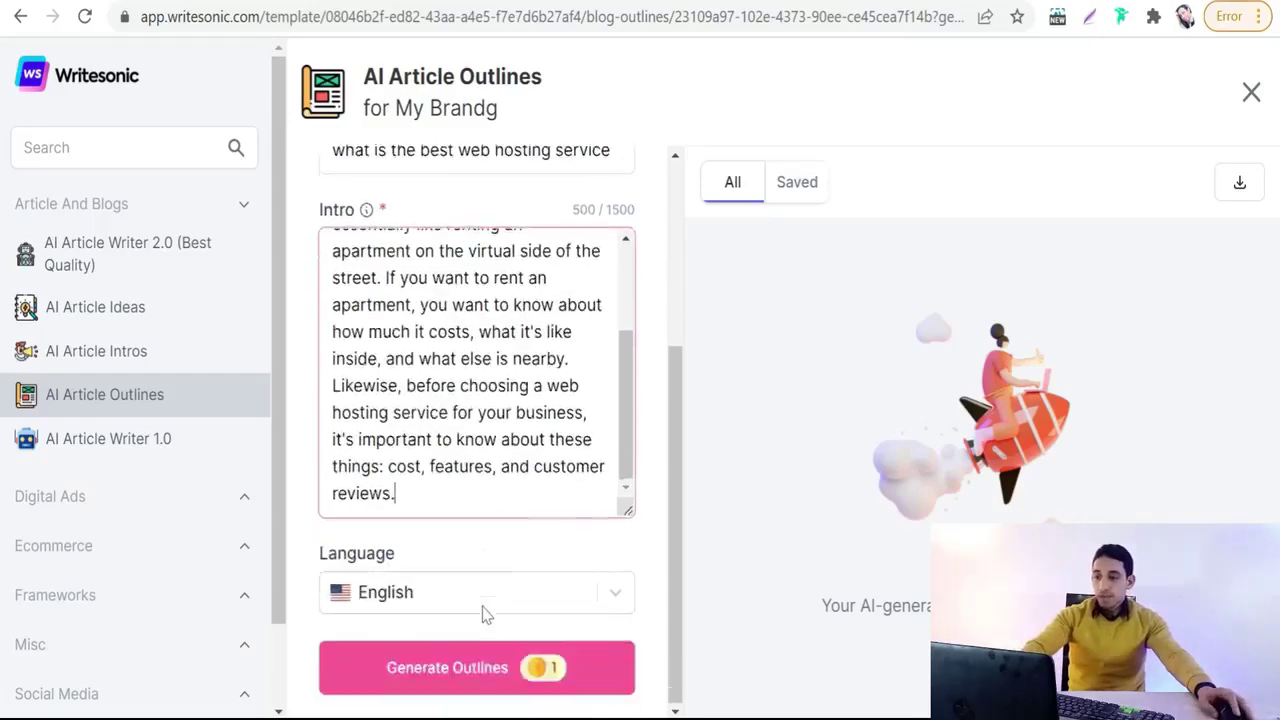
Step: Generate outlines from the title and intro in English, and copy the six-section outline that begins with "What is web hosting?"
{"action": "left_click", "coordinate": [432, 679]}
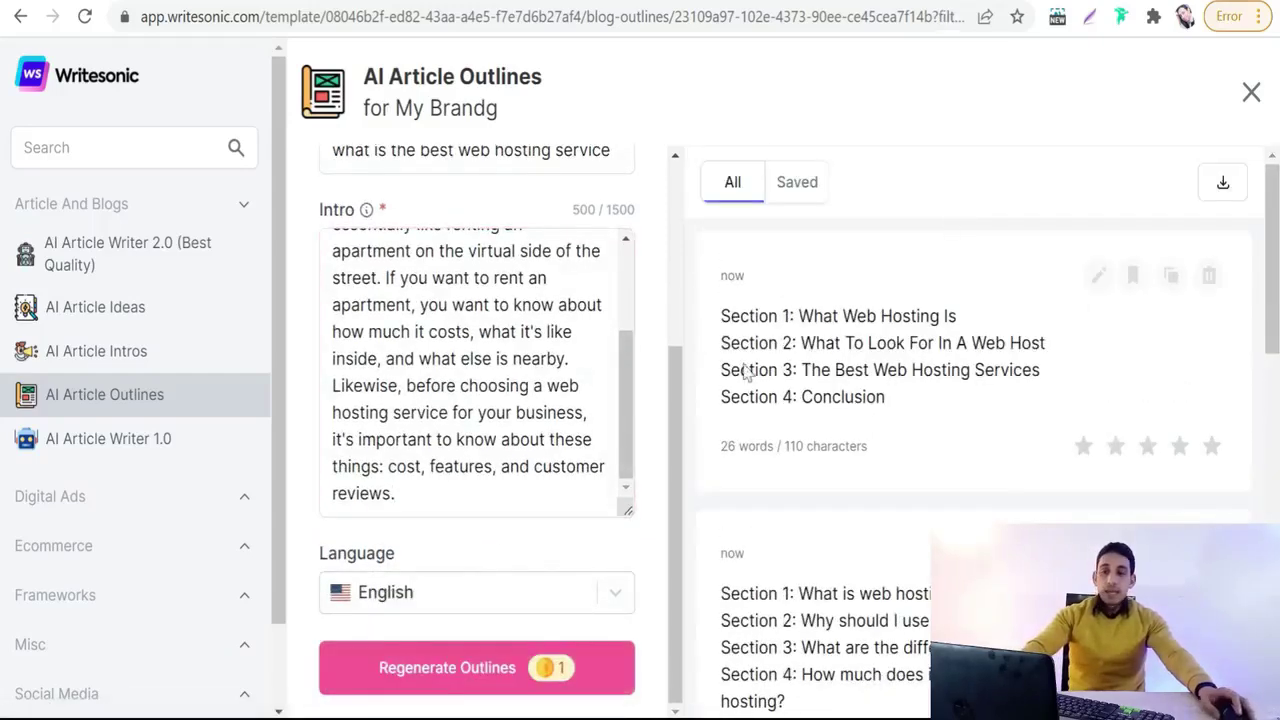
{"action": "scroll", "coordinate": [752, 336], "scroll_direction": "down", "scroll_amount": 2}
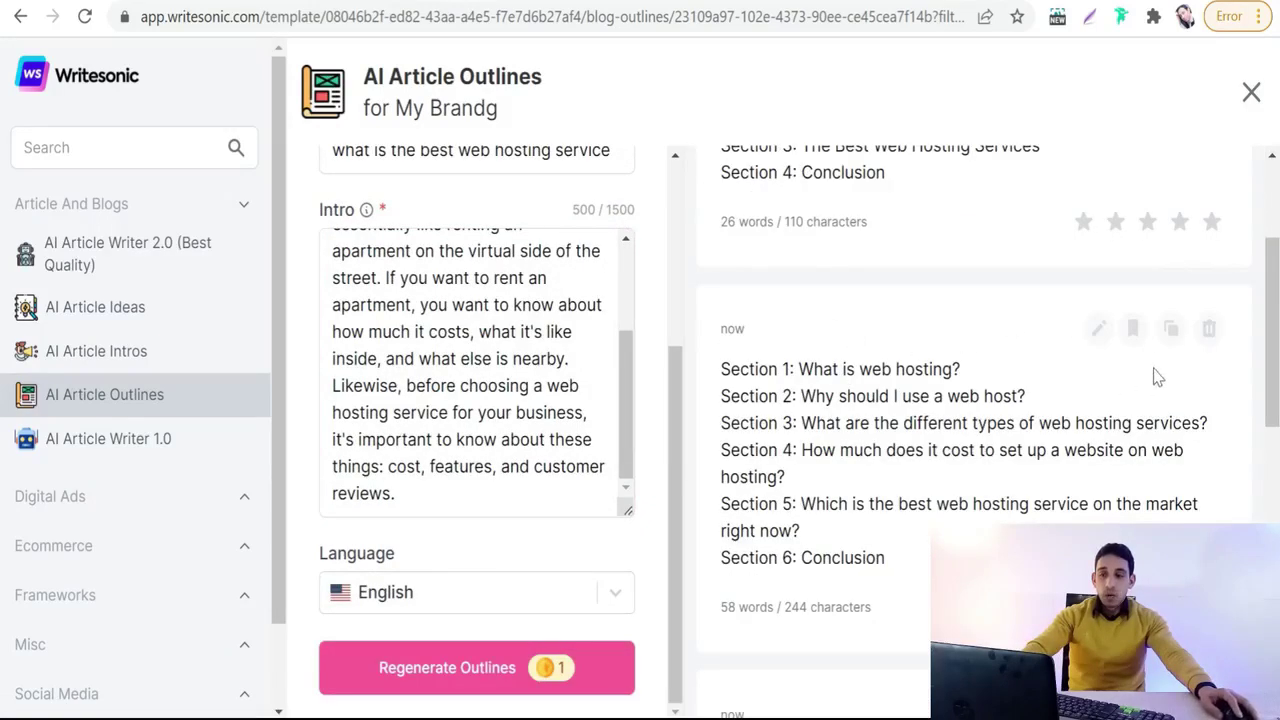
{"action": "left_click", "coordinate": [1174, 337]}
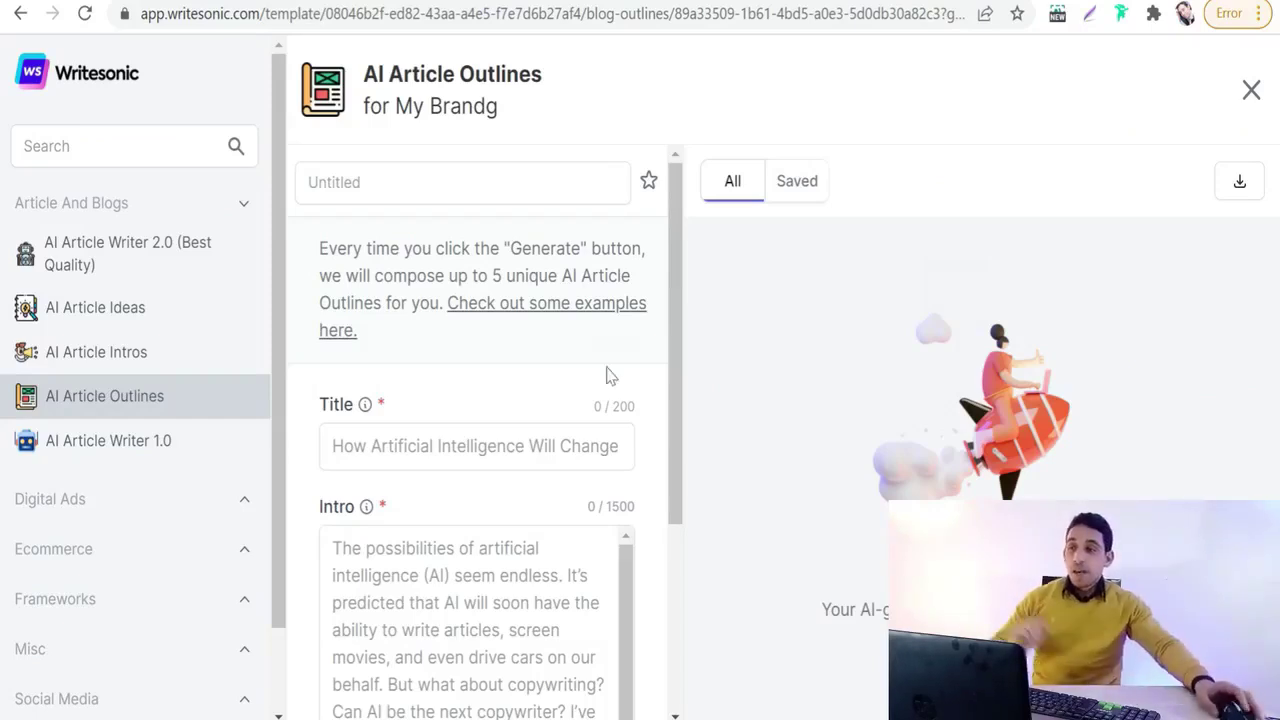
Step: Open a new Long-Form Writing Assistant document and paste the whole intro and section outline from the Notepad document into it
{"action": "left_click", "coordinate": [96, 88]}
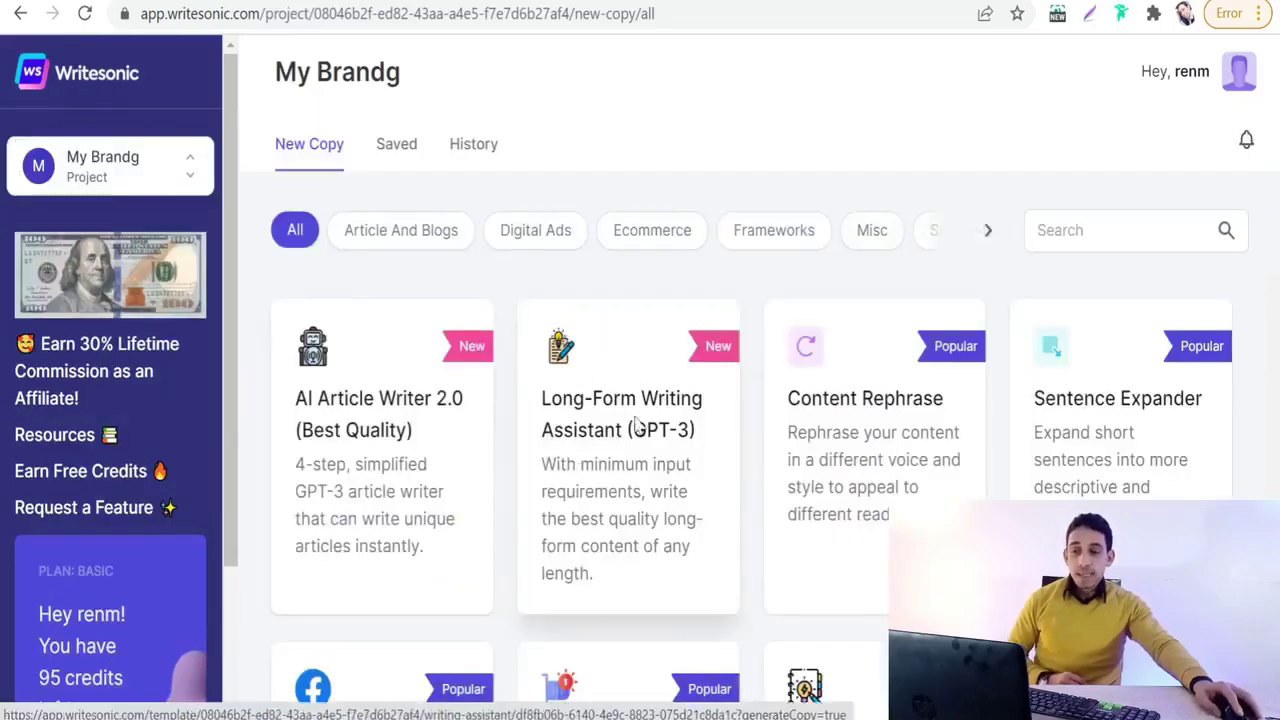
{"action": "left_click", "coordinate": [730, 372]}
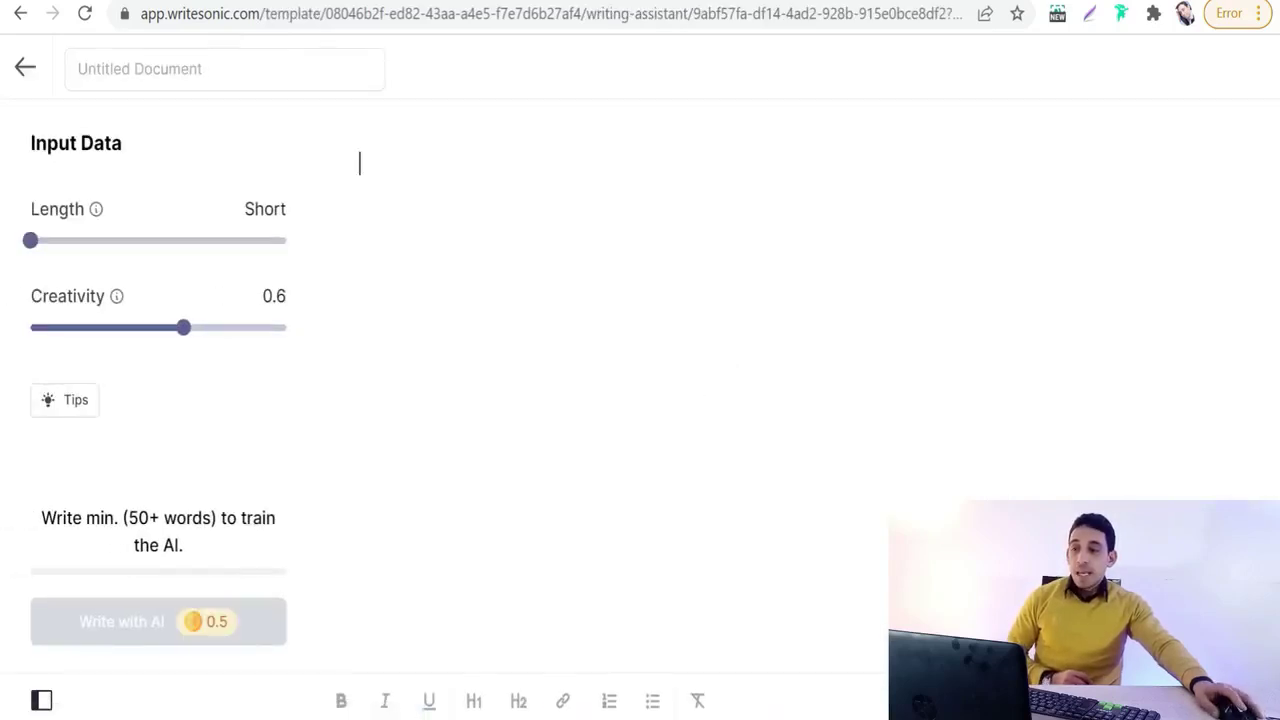
{"action": "mouse_move", "coordinate": [370, 718]}
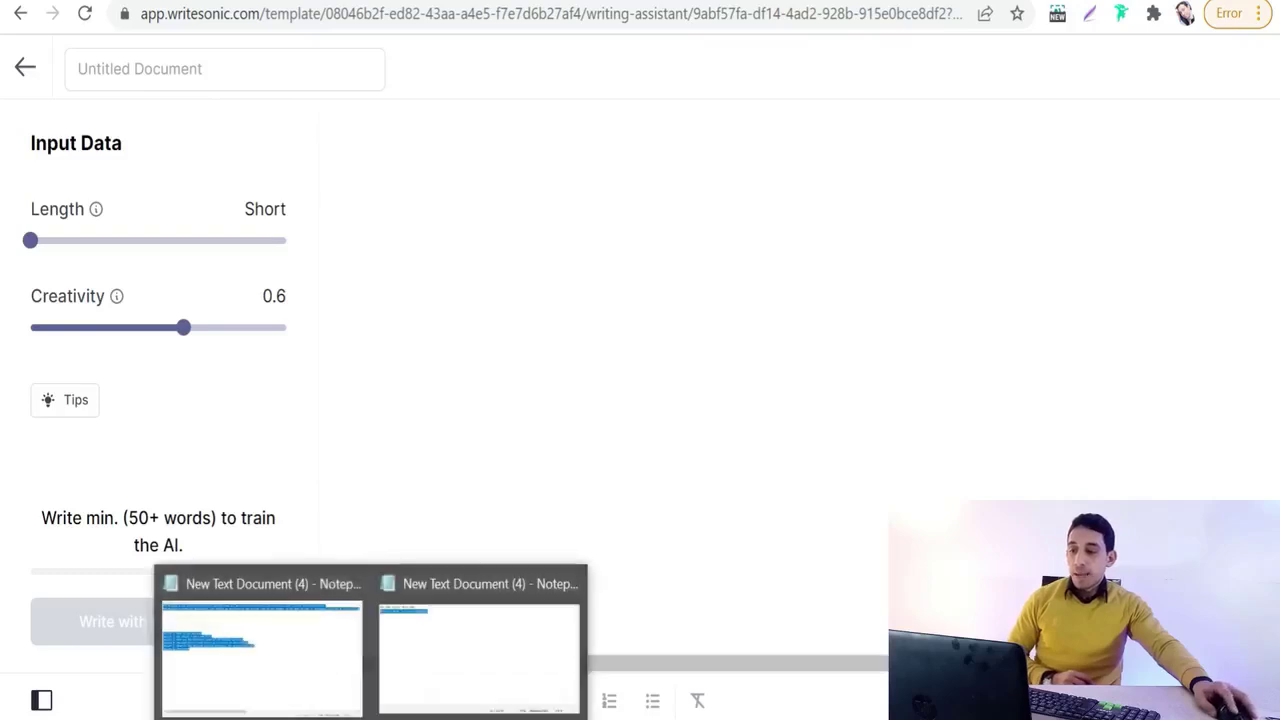
{"action": "left_click", "coordinate": [255, 625]}
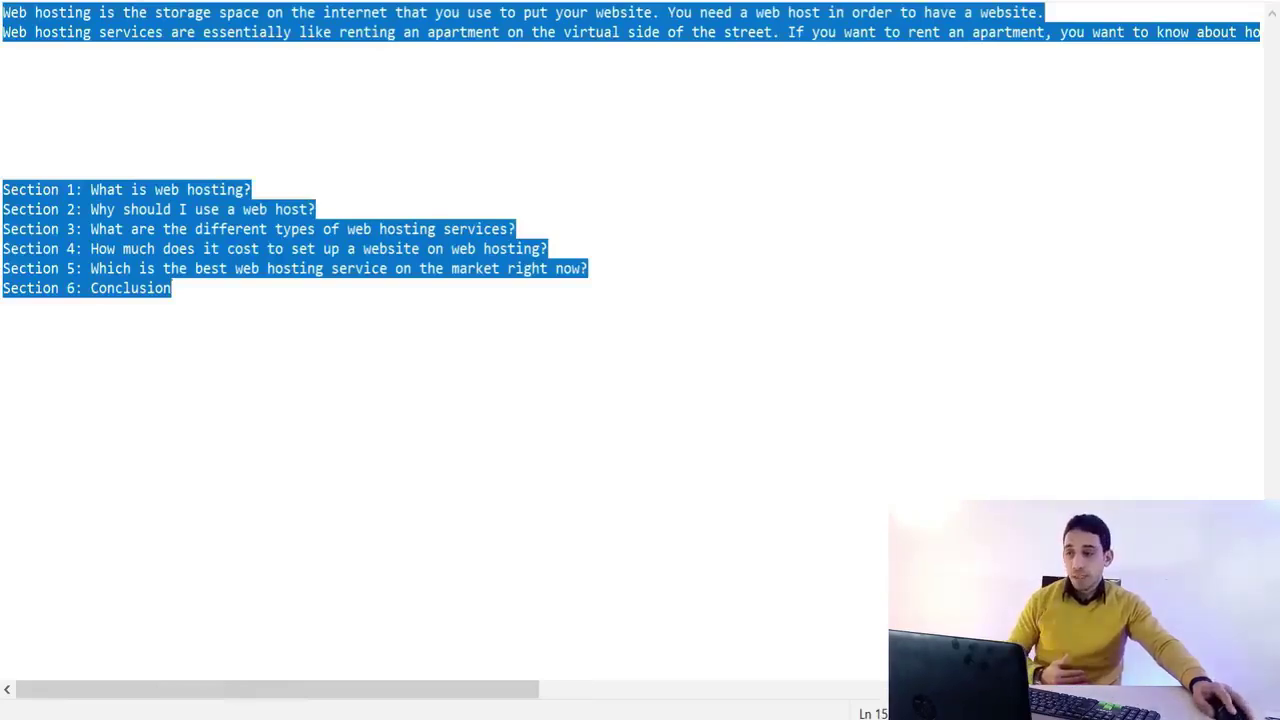
{"action": "right_click", "coordinate": [28, 24]}
{"action": "left_click", "coordinate": [91, 97]}
{"action": "left_click", "coordinate": [377, 714]}
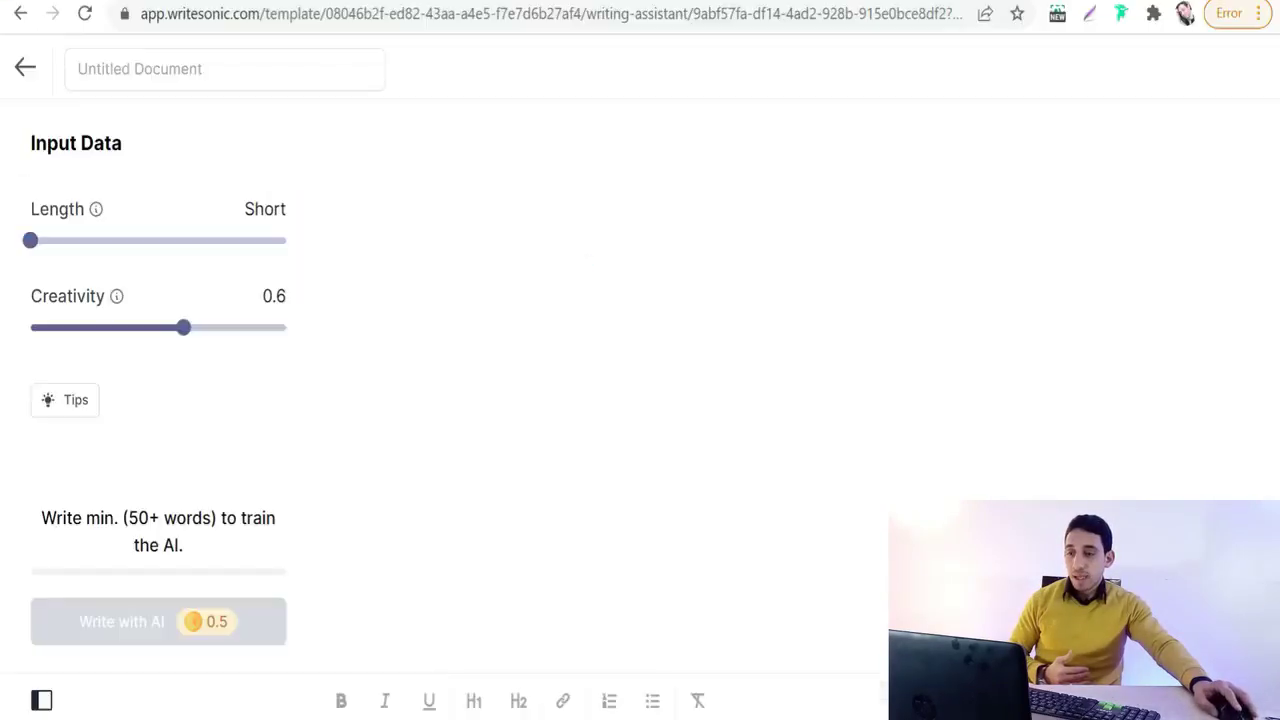
{"action": "key", "text": "ctrl+v"}
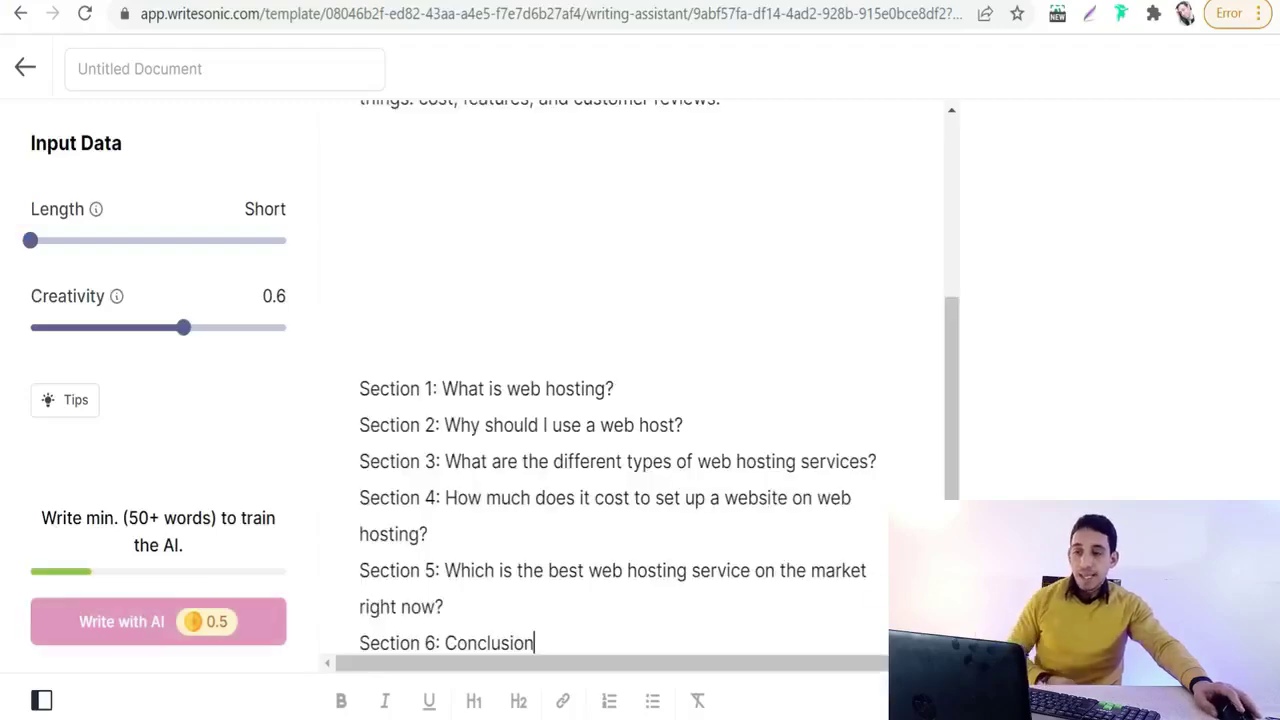
Step: Delete several of the blank lines between the intro paragraph and the section list
{"action": "scroll", "coordinate": [640, 300], "scroll_direction": "up", "scroll_amount": 10}
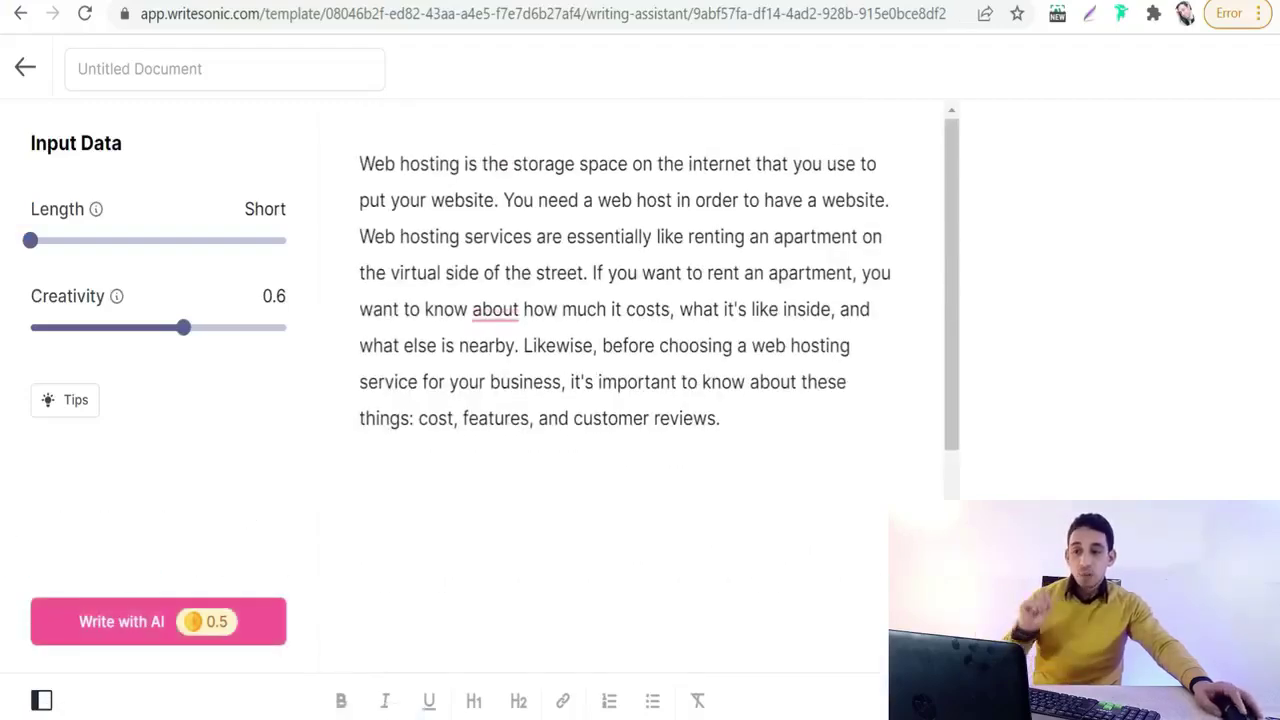
{"action": "scroll", "coordinate": [640, 400], "scroll_direction": "down", "scroll_amount": 3}
{"action": "left_click", "coordinate": [360, 245]}
{"action": "key", "text": "BackSpace"}
{"action": "key", "text": "BackSpace"}
{"action": "key", "text": "BackSpace"}
{"action": "key", "text": "BackSpace"}
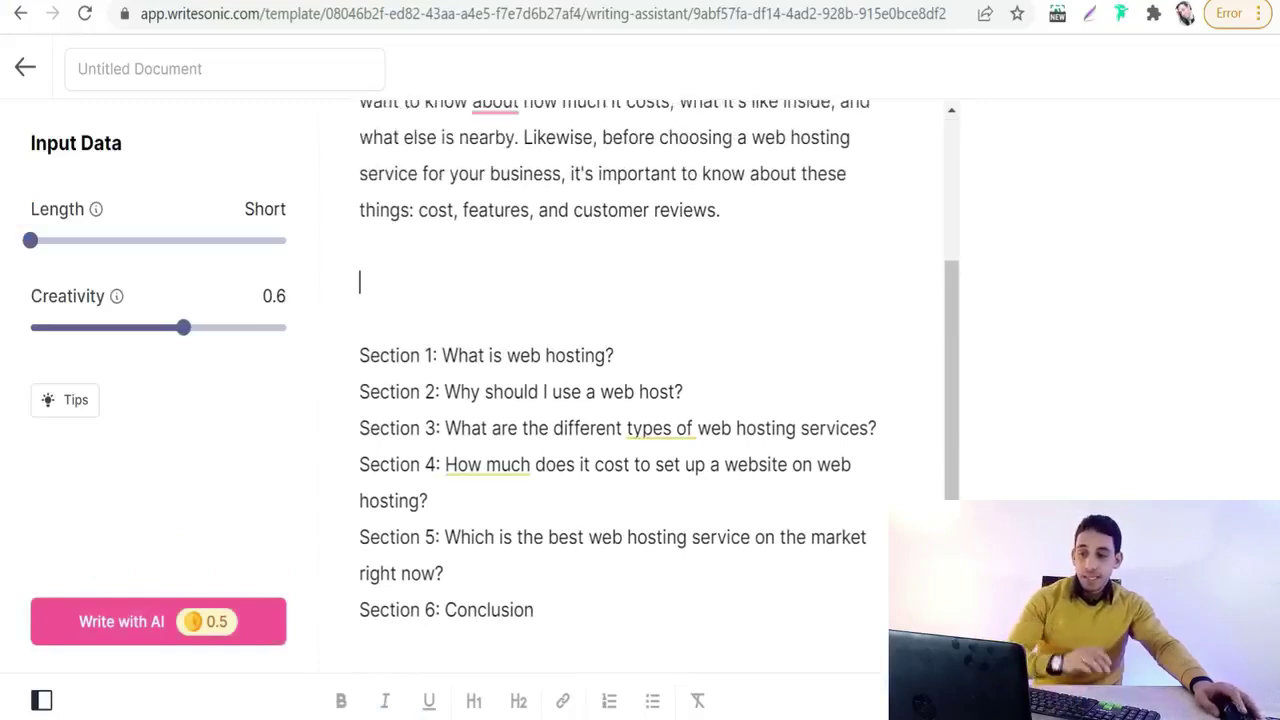
Step: Remove the "Section" number prefixes from all six outline lines, leaving only the heading text
{"action": "key", "text": "shift+Home"}
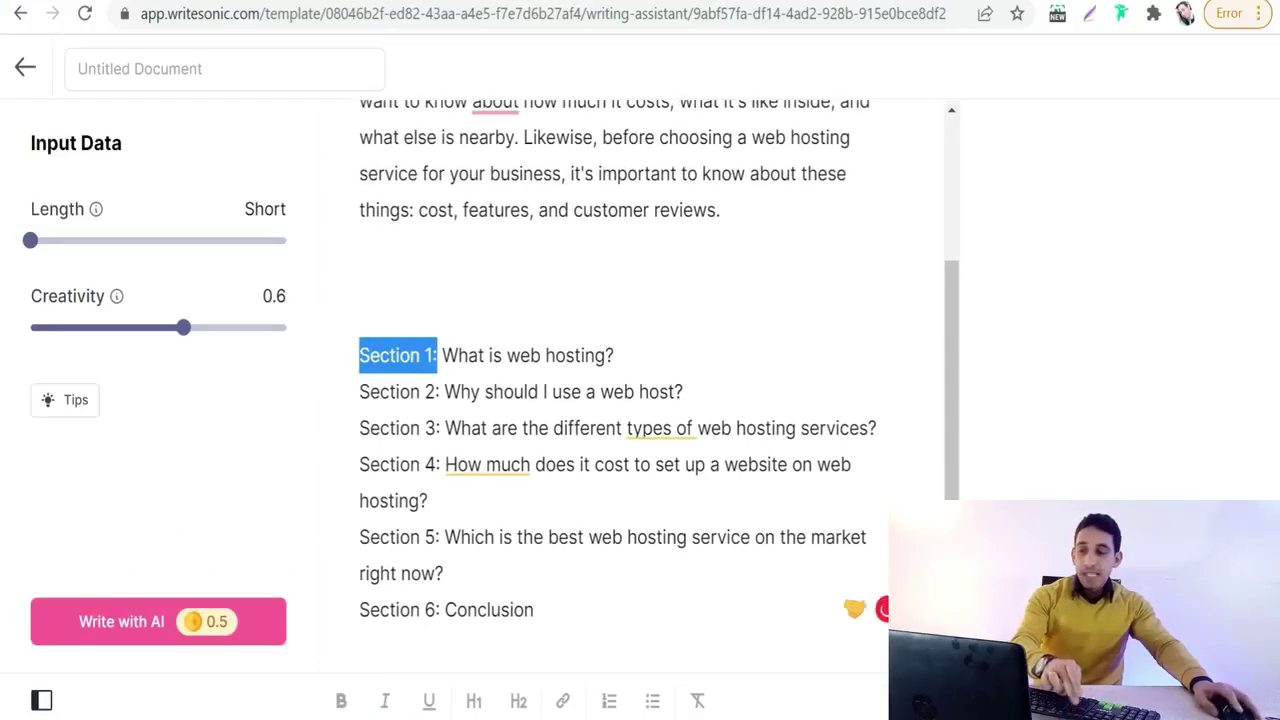
{"action": "key", "text": "BackSpace"}
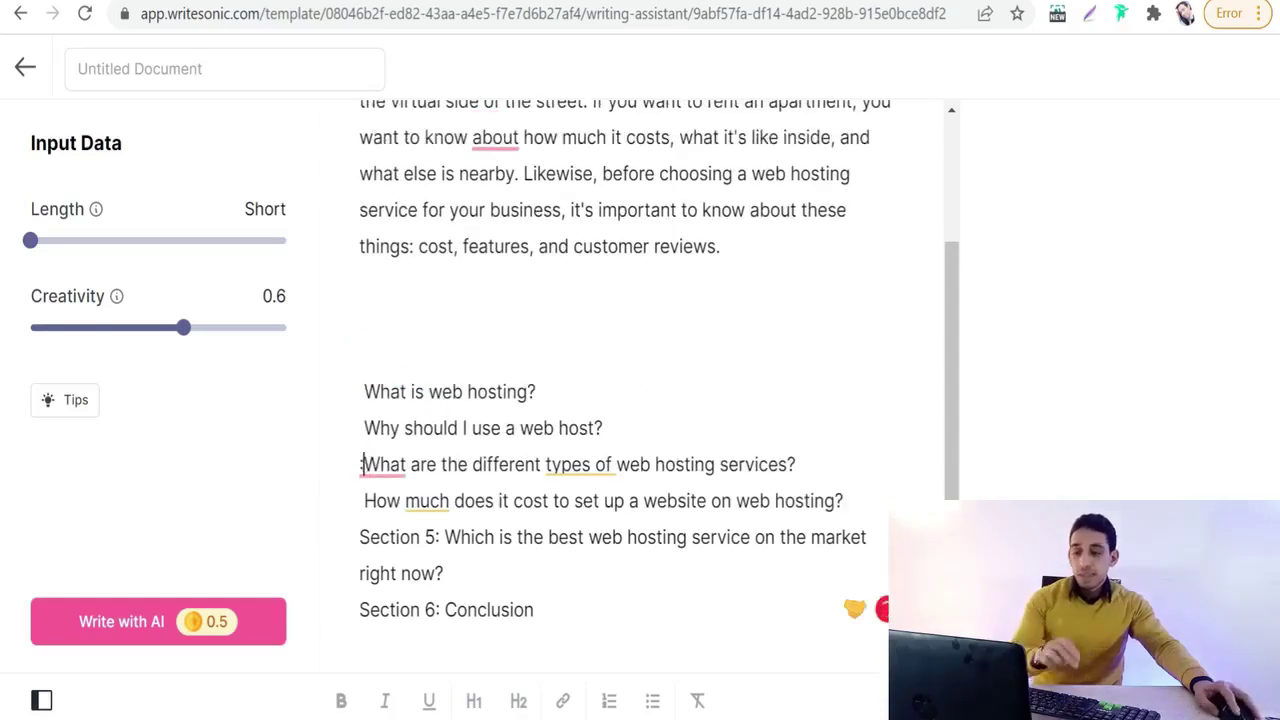
{"action": "key", "text": "BackSpace"}
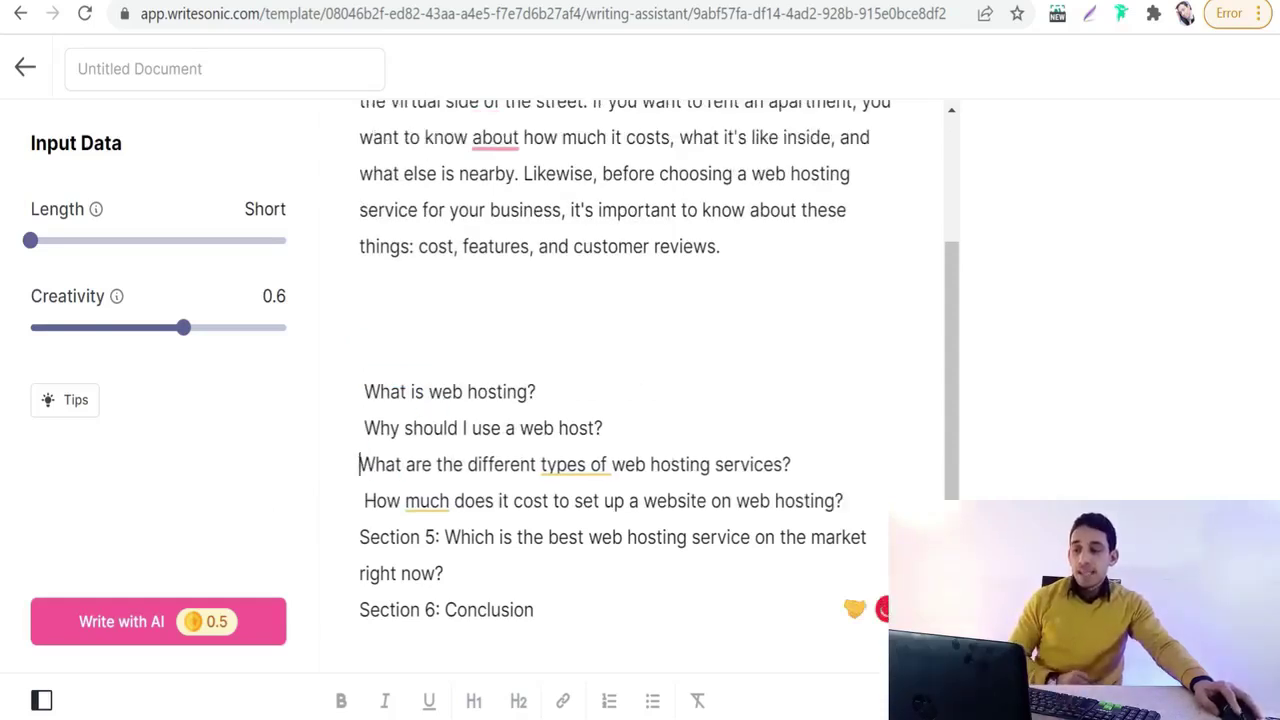
{"action": "key", "text": "shift+Left"}
{"action": "key", "text": "shift+Left"}
{"action": "key", "text": "shift+Left"}
{"action": "key", "text": "shift+Left"}
{"action": "key", "text": "shift+Left"}
{"action": "key", "text": "shift+Left"}
{"action": "key", "text": "shift+Left"}
{"action": "key", "text": "shift+Left"}
{"action": "key", "text": "shift+Left"}
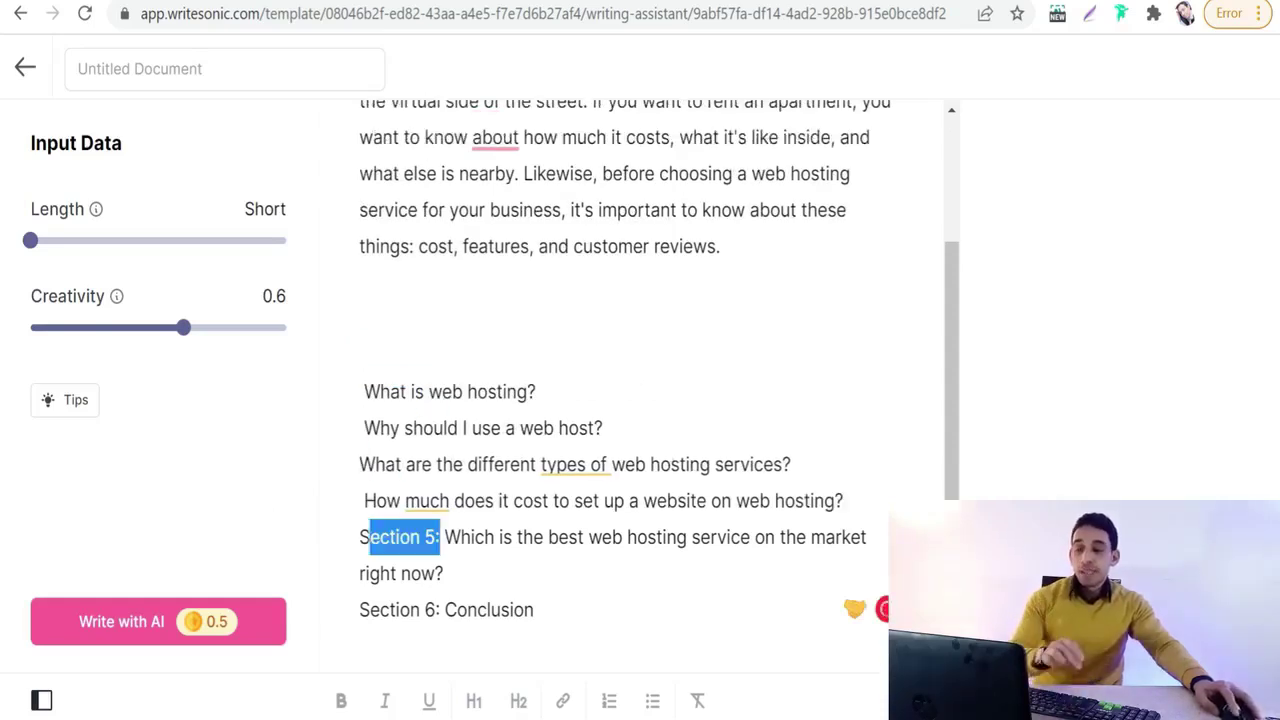
{"action": "key", "text": "BackSpace"}
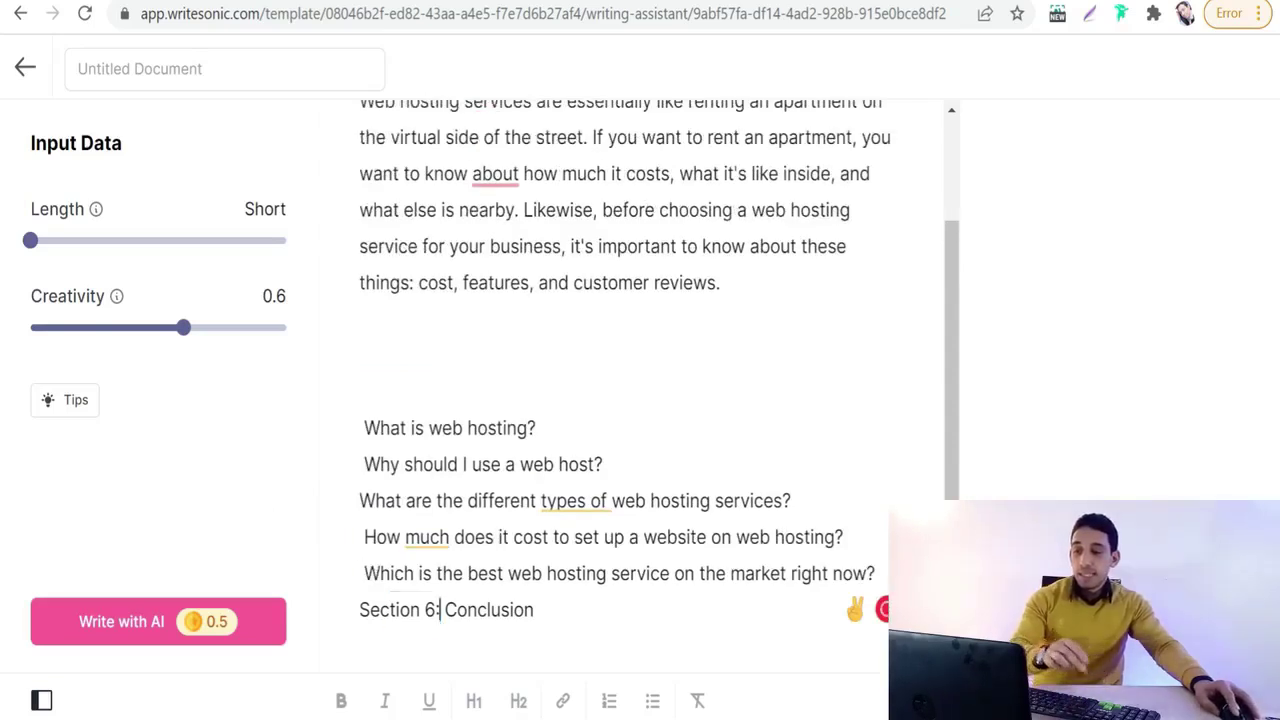
{"action": "key", "text": "shift+Left"}
{"action": "key", "text": "shift+Left"}
{"action": "key", "text": "shift+Left"}
{"action": "key", "text": "shift+Left"}
{"action": "key", "text": "shift+Left"}
{"action": "key", "text": "shift+Left"}
{"action": "key", "text": "shift+Left"}
{"action": "key", "text": "shift+Left"}
{"action": "key", "text": "shift+Left"}
{"action": "key", "text": "shift+Left"}
{"action": "key", "text": "BackSpace"}
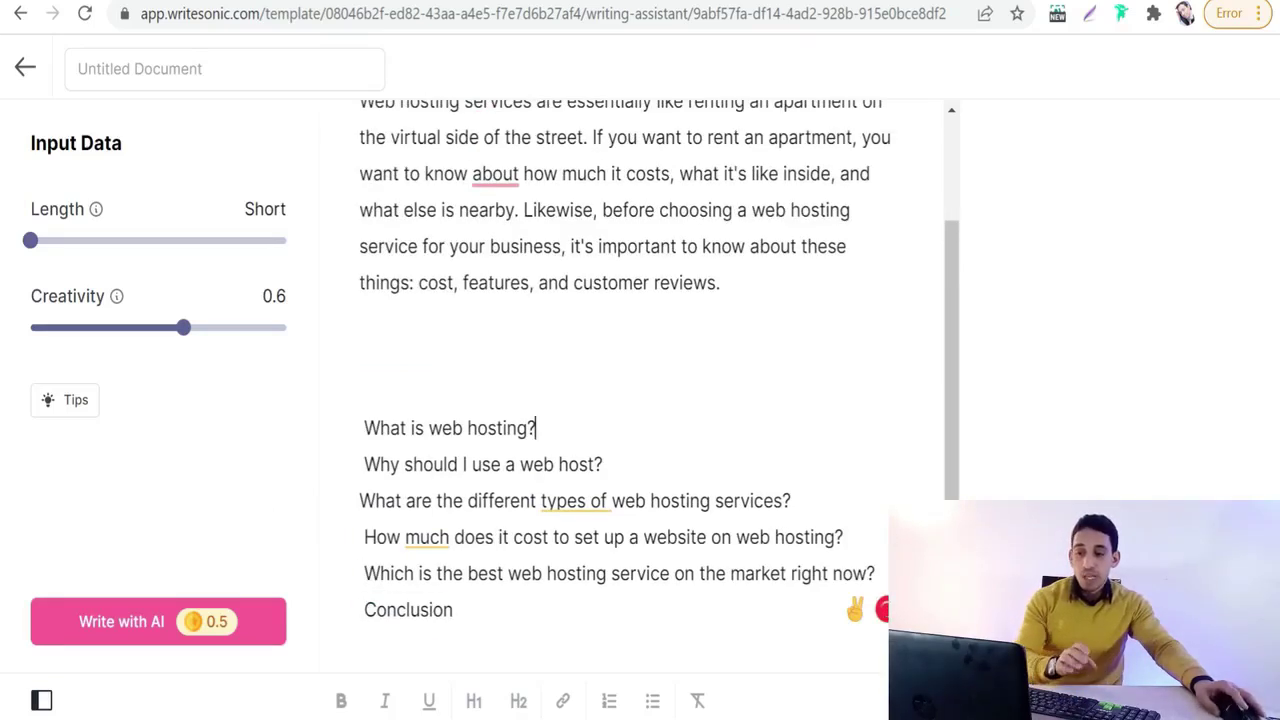
Step: Insert a large block of blank lines below "What is web hosting?" to separate it from the next outline line
{"action": "left_click", "coordinate": [537, 428]}
{"action": "key", "text": "Return"}
{"action": "key", "text": "Return"}
{"action": "key", "text": "Return"}
{"action": "key", "text": "Return"}
{"action": "key", "text": "Return"}
{"action": "key", "text": "Return"}
{"action": "key", "text": "Return"}
{"action": "key", "text": "Return"}
{"action": "key", "text": "Return"}
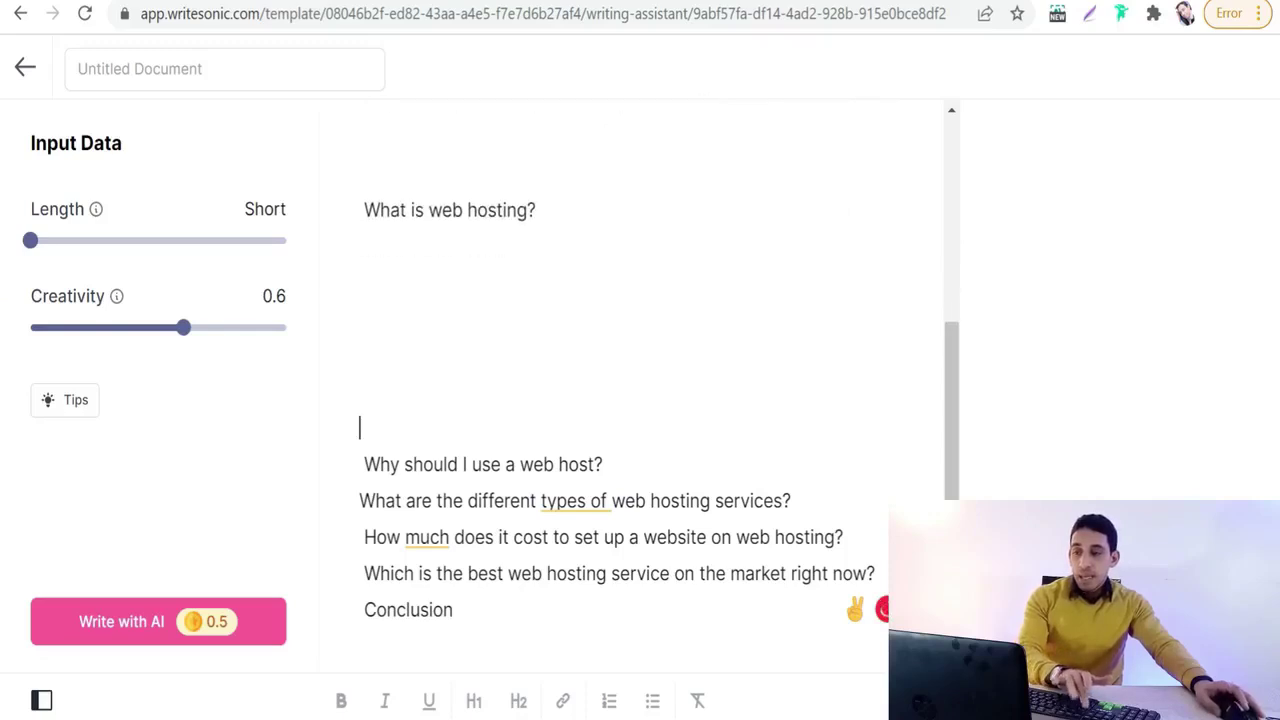
{"action": "key", "text": "Return"}
{"action": "key", "text": "Return"}
{"action": "key", "text": "Return"}
{"action": "key", "text": "Return"}
{"action": "key", "text": "Return"}
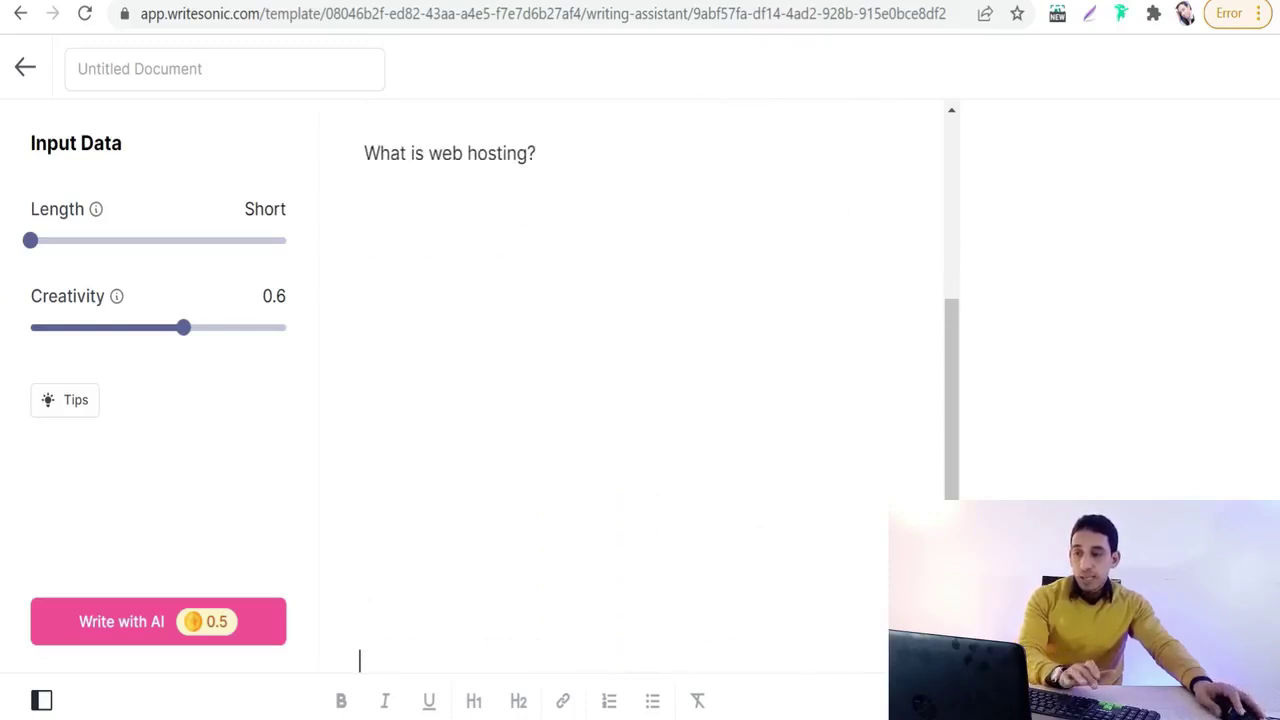
Step: Format "What is web hosting?" as an H2 heading and expand it with AI
{"action": "triple_click", "coordinate": [497, 153]}
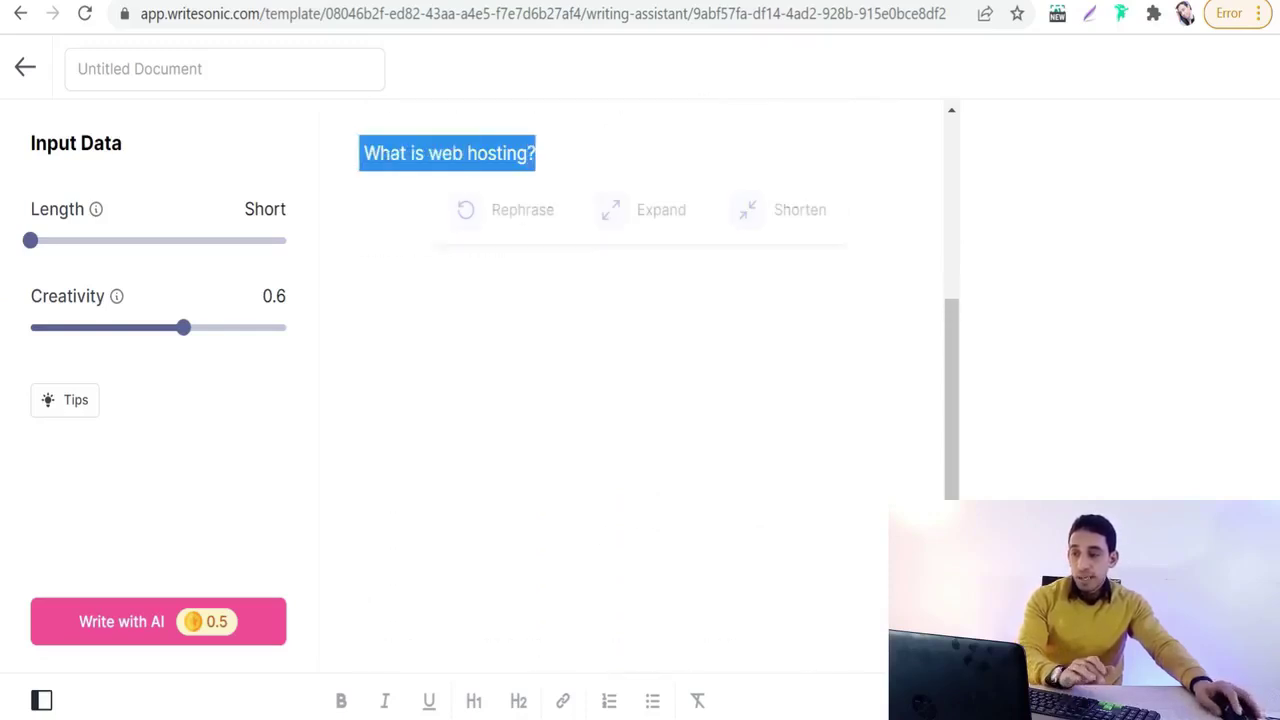
{"action": "left_click", "coordinate": [517, 703]}
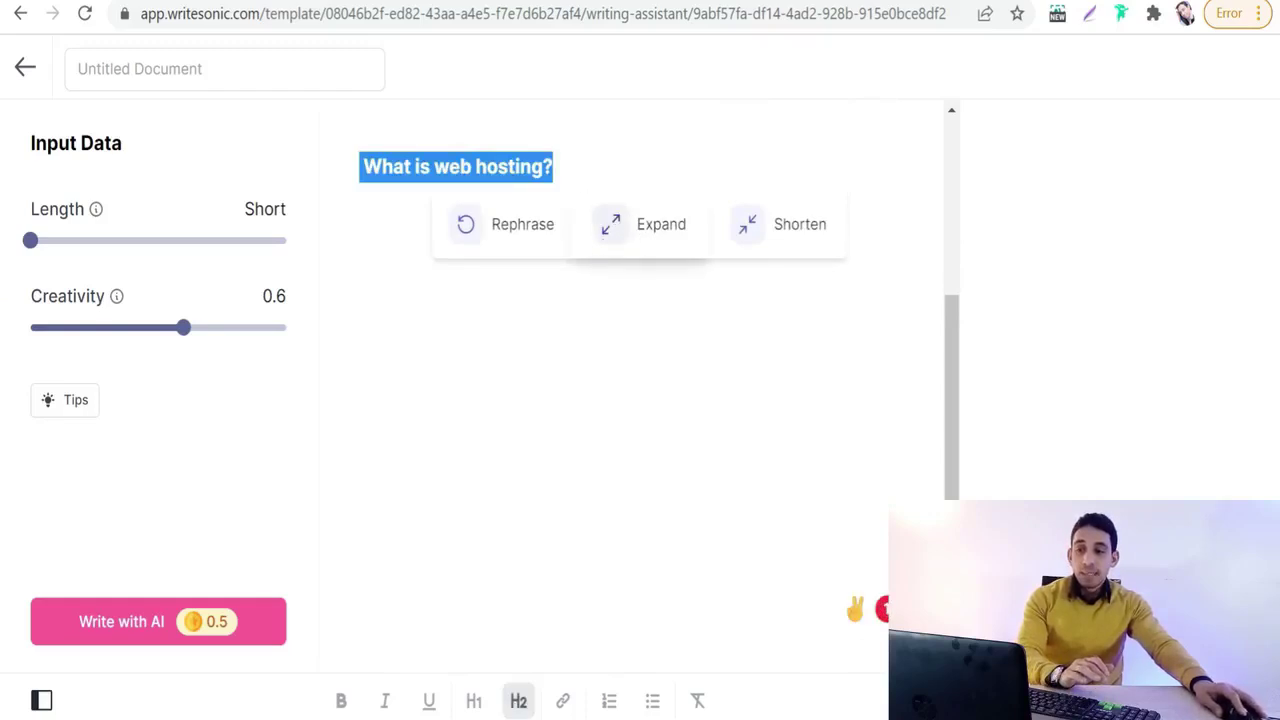
{"action": "left_click", "coordinate": [607, 228]}
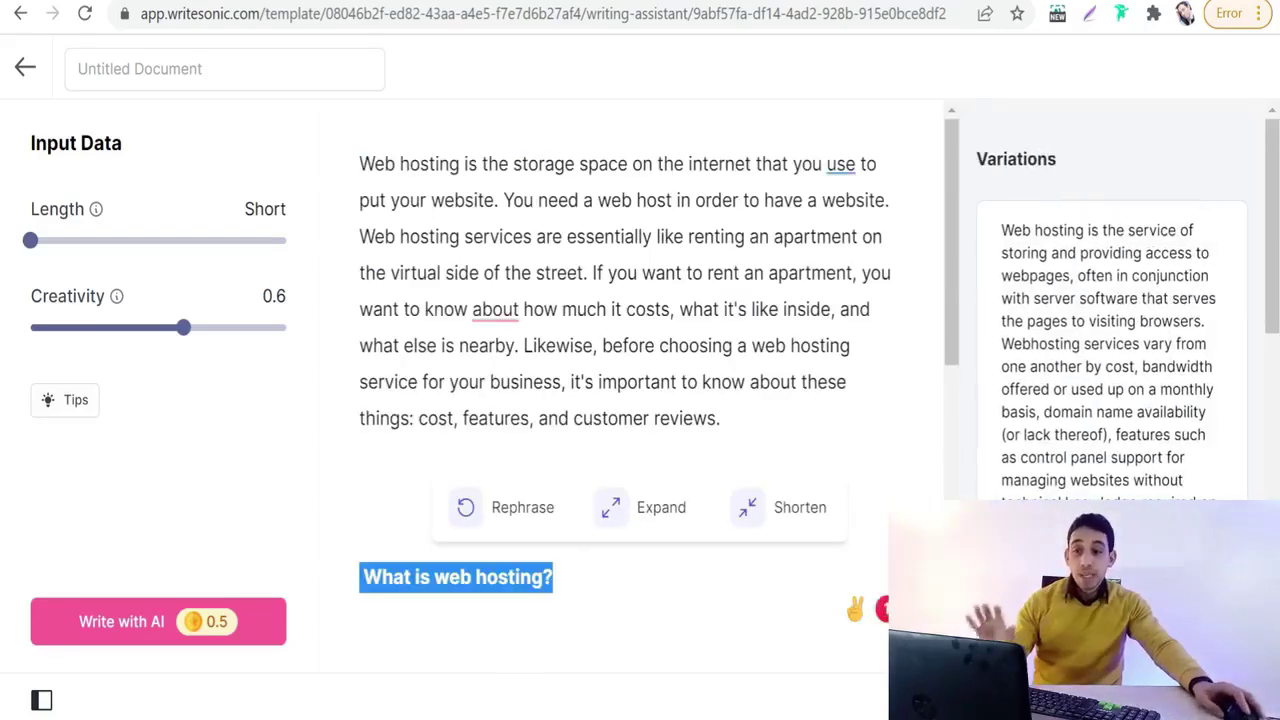
Step: Review the expanded variations for "What is web hosting?" and insert the first one under the heading
{"action": "scroll", "coordinate": [1045, 237], "scroll_direction": "down", "scroll_amount": 8}
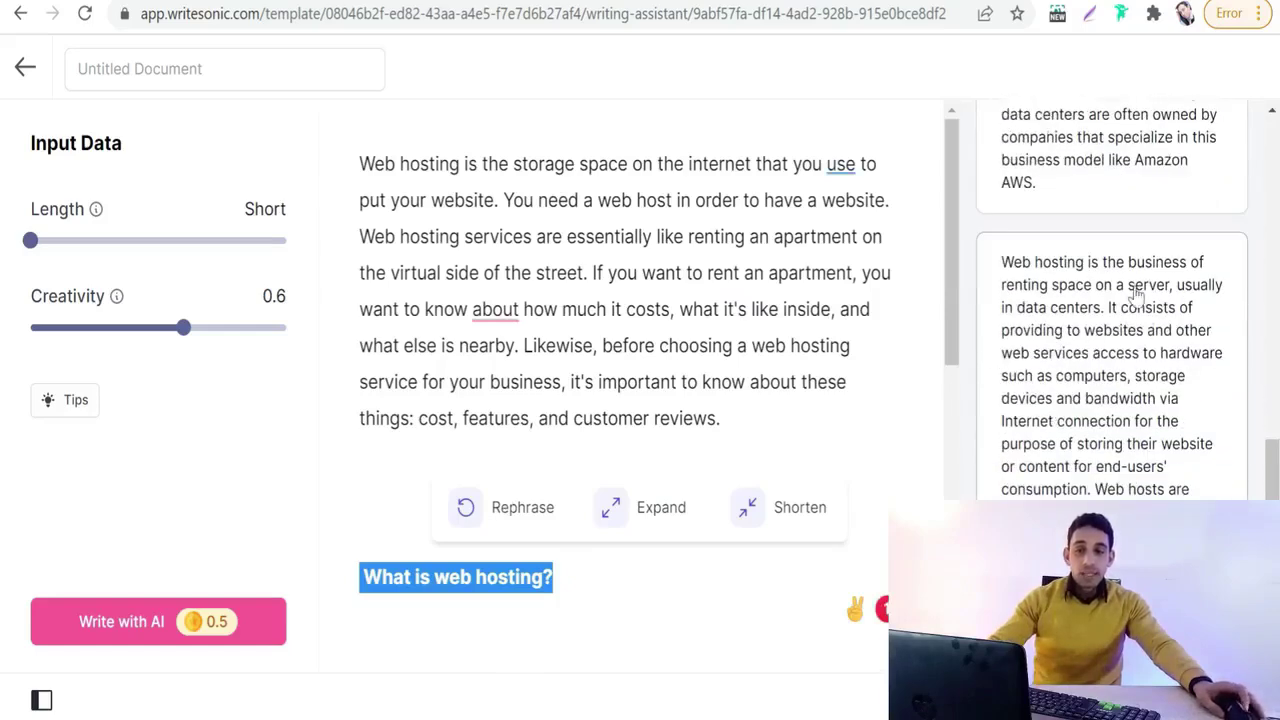
{"action": "scroll", "coordinate": [1135, 295], "scroll_direction": "up", "scroll_amount": 8}
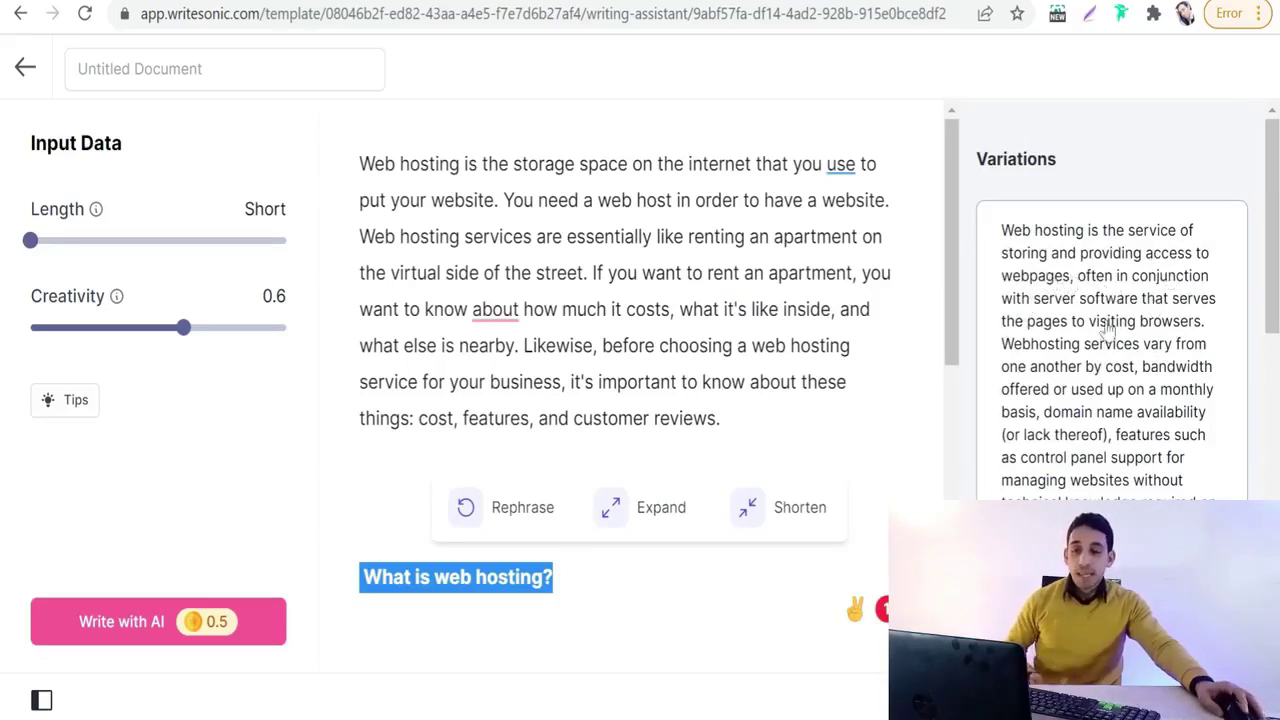
{"action": "scroll", "coordinate": [1107, 330], "scroll_direction": "down", "scroll_amount": 1}
{"action": "scroll", "coordinate": [1150, 295], "scroll_direction": "up", "scroll_amount": 1}
{"action": "left_click", "coordinate": [1160, 232]}
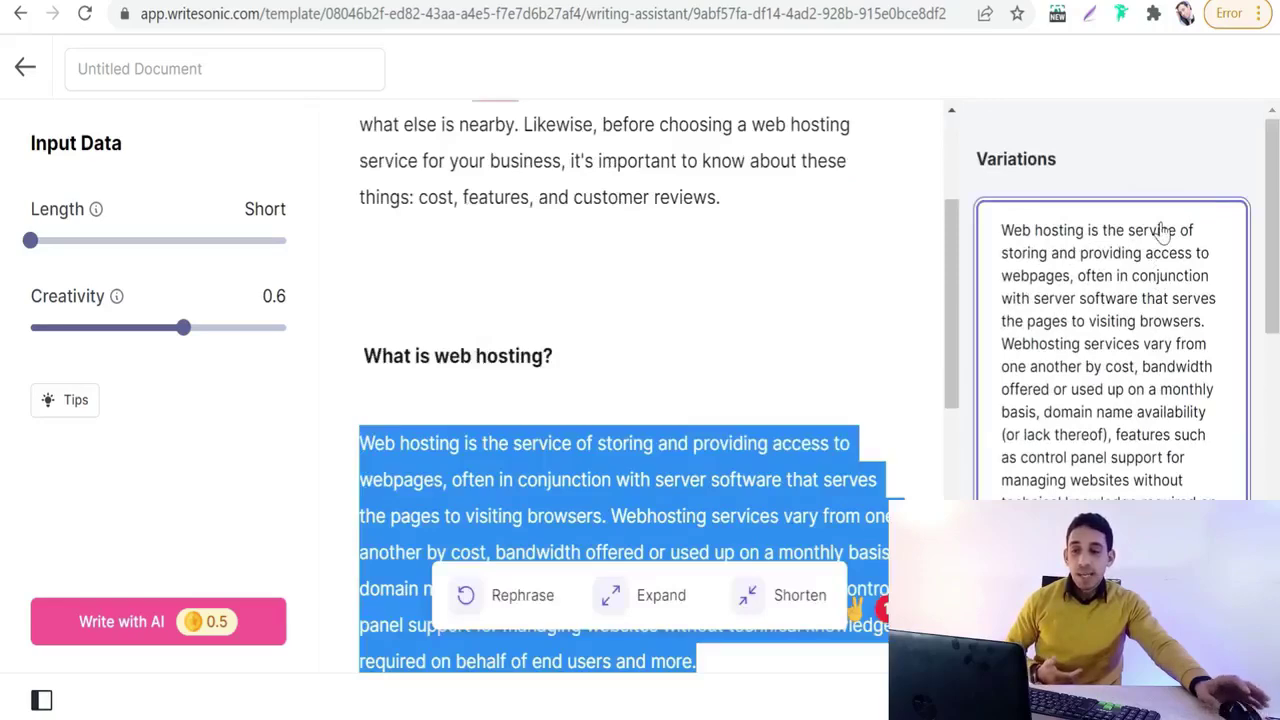
Step: Add blank lines below "Why should I use a web host?" to separate it from the remaining outline lines
{"action": "scroll", "coordinate": [620, 400], "scroll_direction": "down", "scroll_amount": 5}
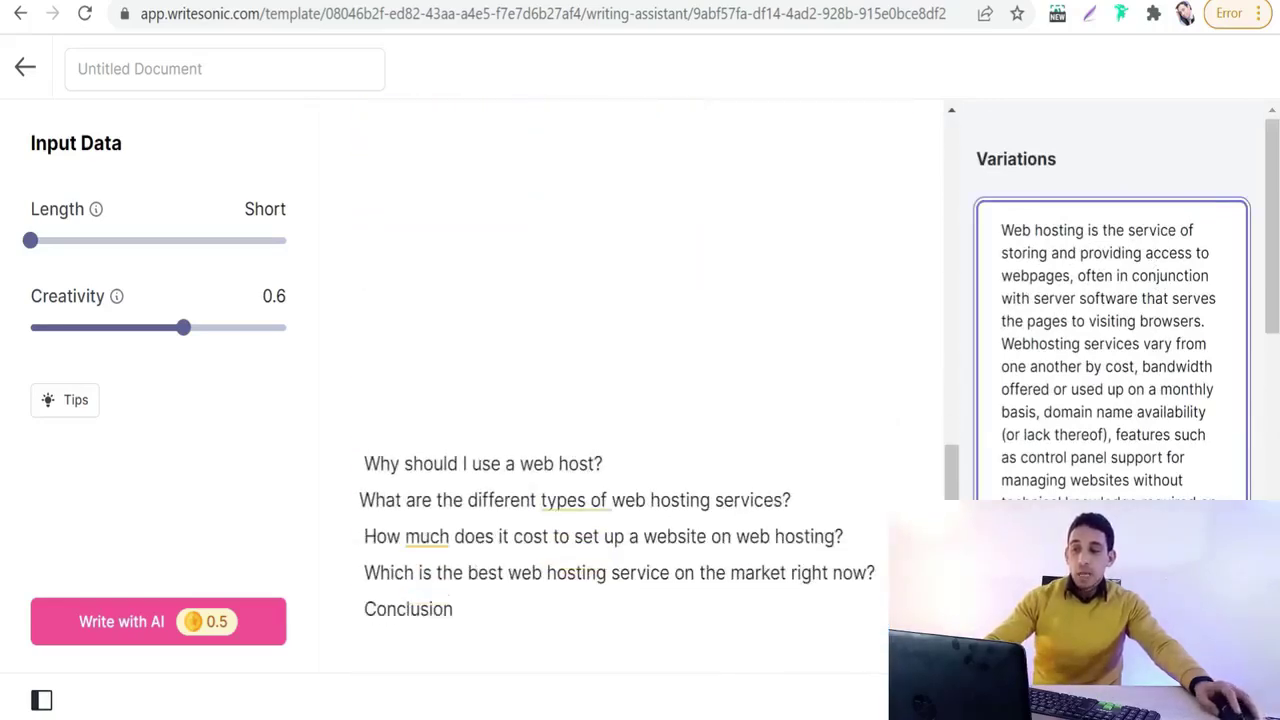
{"action": "left_click_drag", "start_coordinate": [363, 463], "coordinate": [603, 463]}
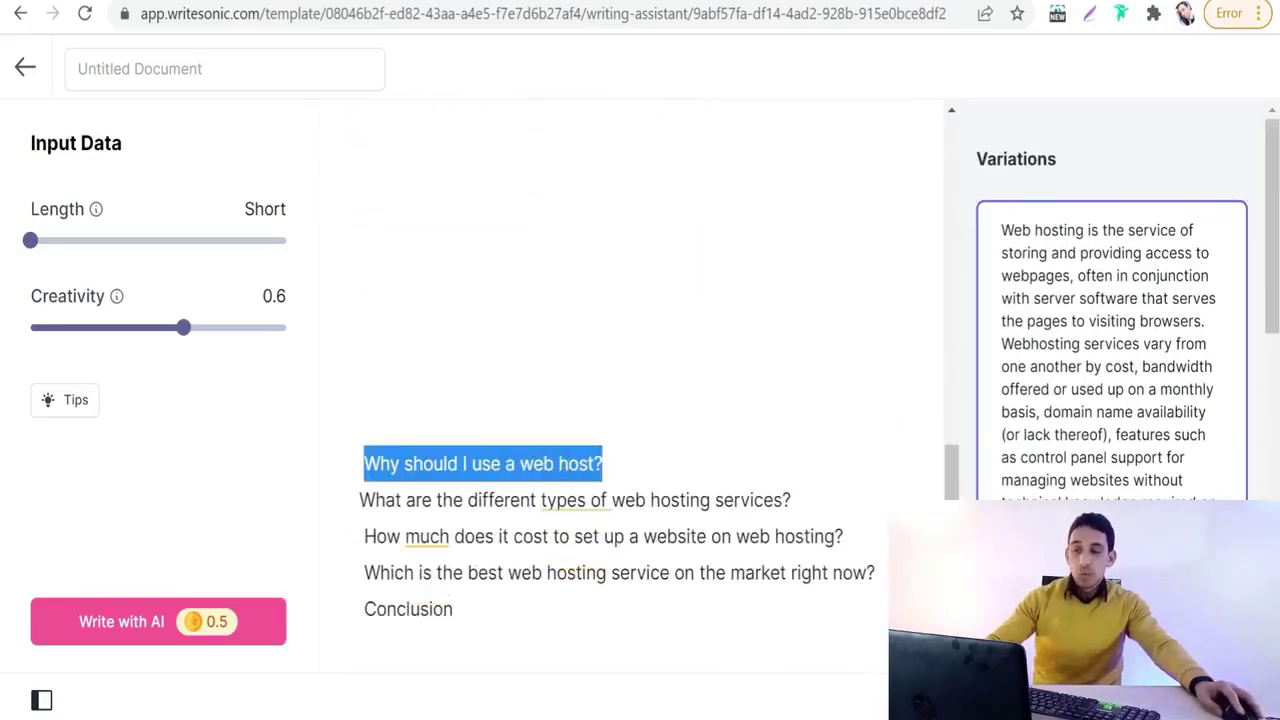
{"action": "left_click", "coordinate": [603, 463]}
{"action": "key", "text": "Return"}
{"action": "key", "text": "Return"}
{"action": "key", "text": "Return"}
{"action": "key", "text": "Return"}
{"action": "key", "text": "Return"}
{"action": "key", "text": "Return"}
{"action": "key", "text": "Return"}
{"action": "key", "text": "Return"}
{"action": "key", "text": "Return"}
{"action": "key", "text": "Return"}
{"action": "key", "text": "Return"}
{"action": "key", "text": "Return"}
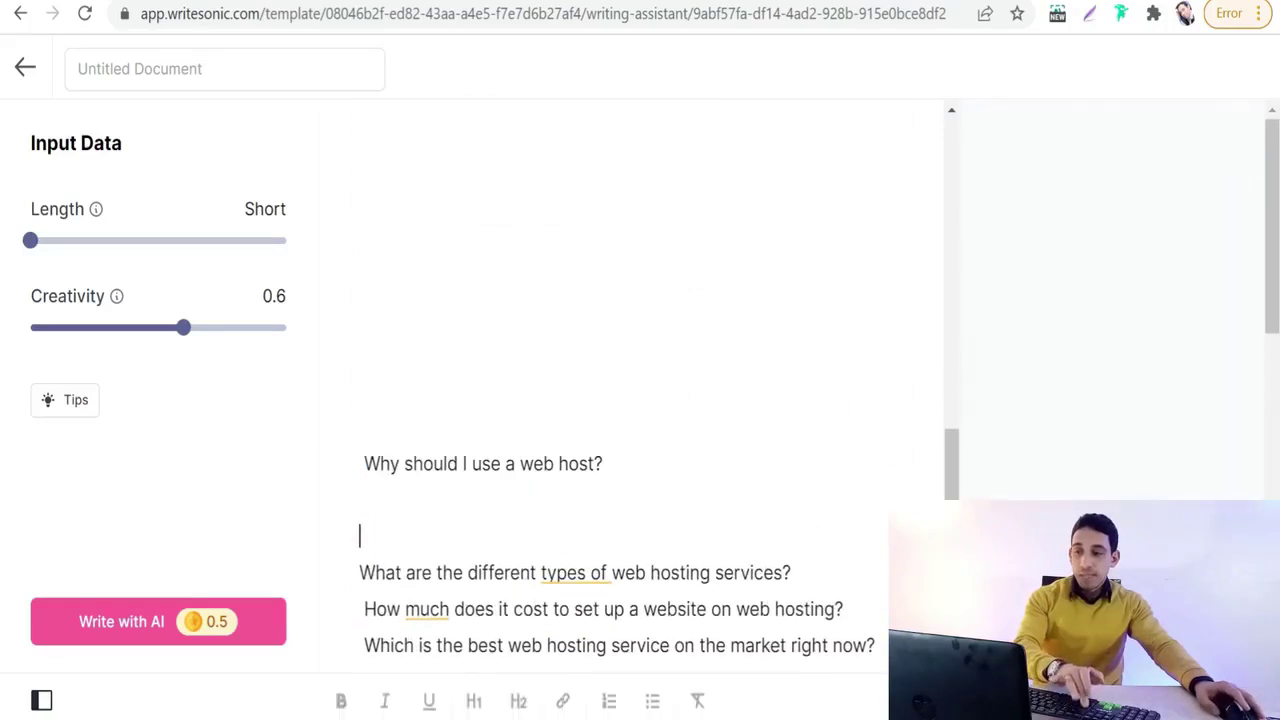
{"action": "key", "text": "BackSpace"}
{"action": "key", "text": "BackSpace"}
{"action": "key", "text": "BackSpace"}
{"action": "key", "text": "BackSpace"}
{"action": "key", "text": "BackSpace"}
{"action": "key", "text": "BackSpace"}
{"action": "key", "text": "BackSpace"}
{"action": "key", "text": "BackSpace"}
{"action": "key", "text": "BackSpace"}
{"action": "key", "text": "BackSpace"}
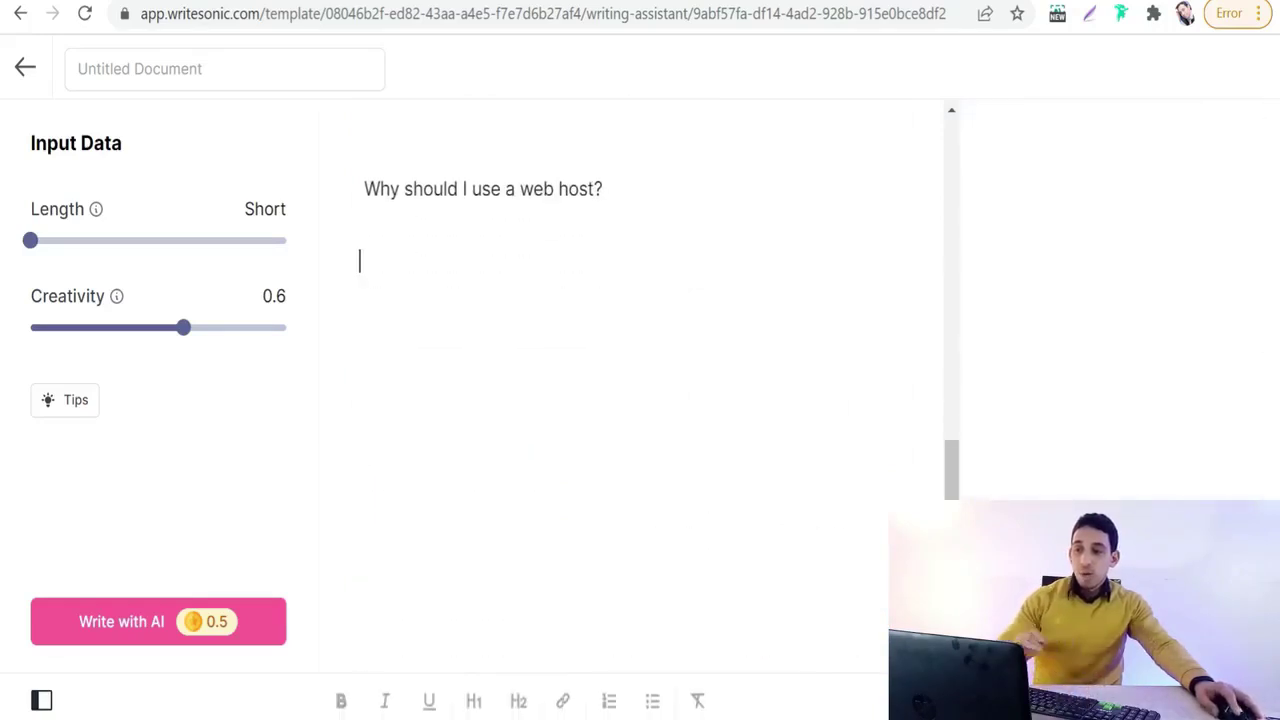
Step: Format "Why should I use a web host?" as an H2 heading and expand it with AI
{"action": "key", "text": "shift+Up"}
{"action": "left_click", "coordinate": [518, 701]}
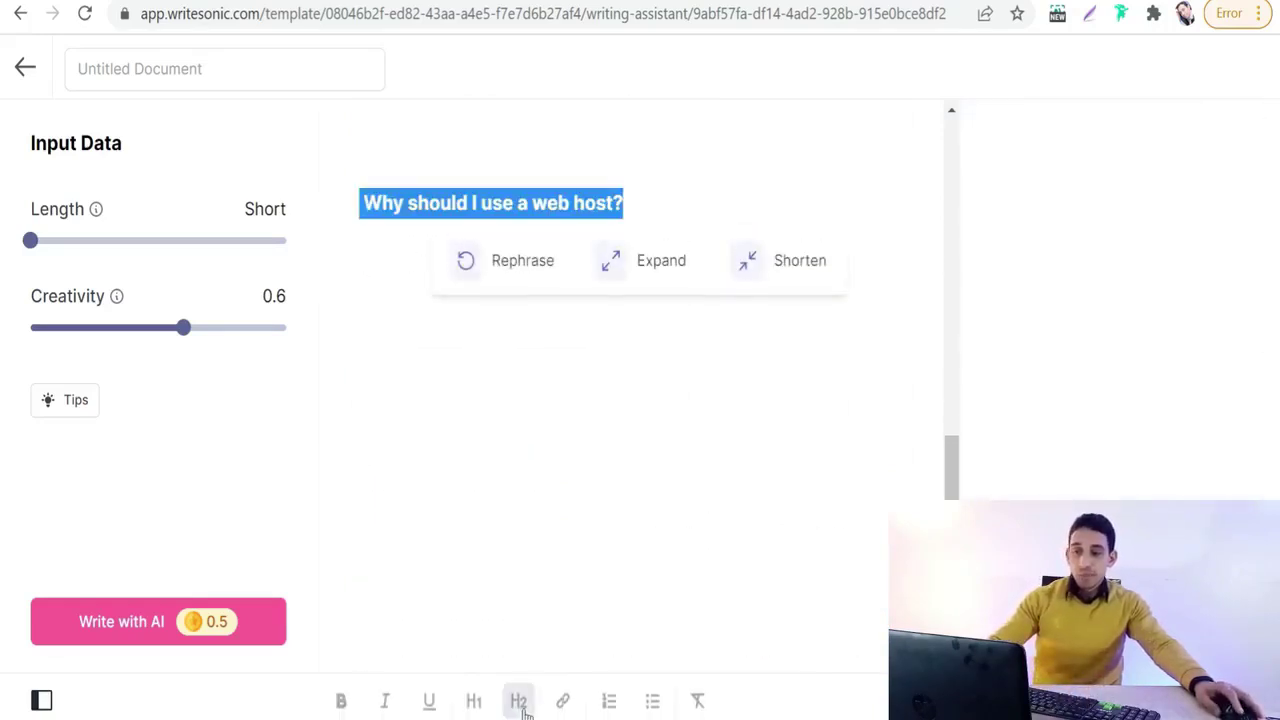
{"action": "left_click", "coordinate": [606, 268]}
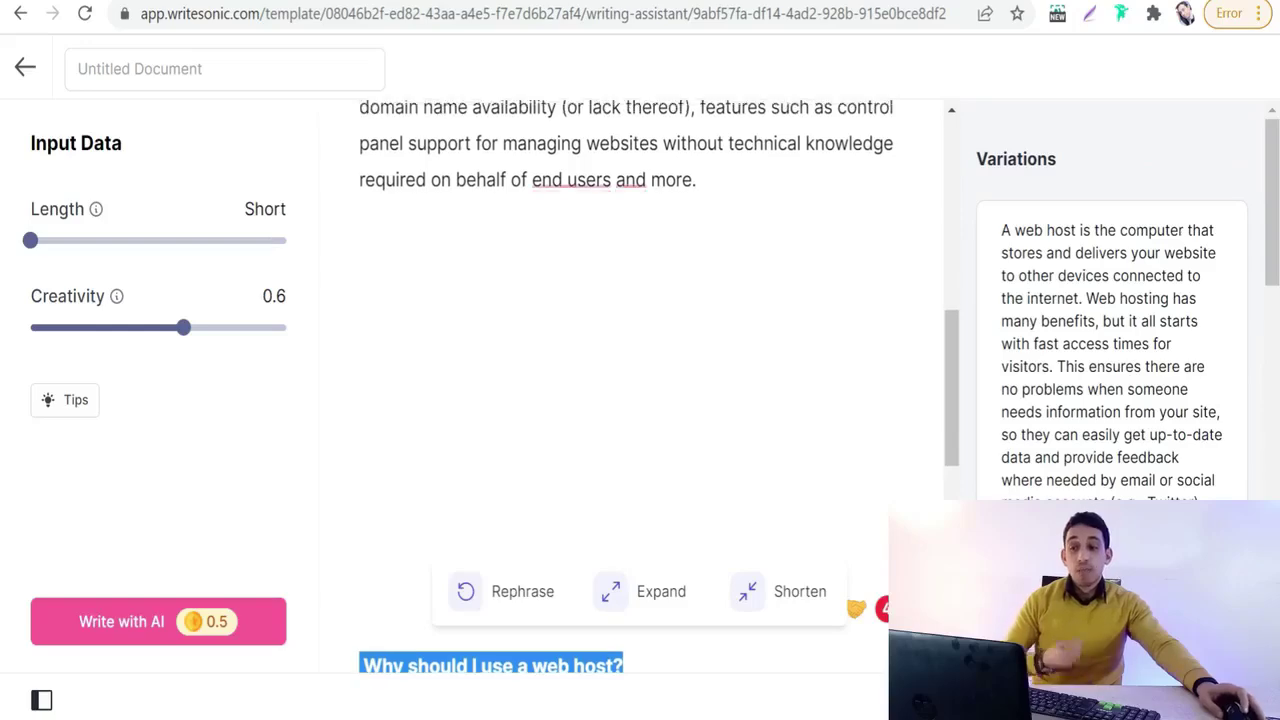
Step: Review the variations for "Why should I use a web host?" and insert the one beginning "A web host is needed to provide the necessary hardware"
{"action": "scroll", "coordinate": [630, 380], "scroll_direction": "up", "scroll_amount": 1}
{"action": "scroll", "coordinate": [630, 380], "scroll_direction": "down", "scroll_amount": 5}
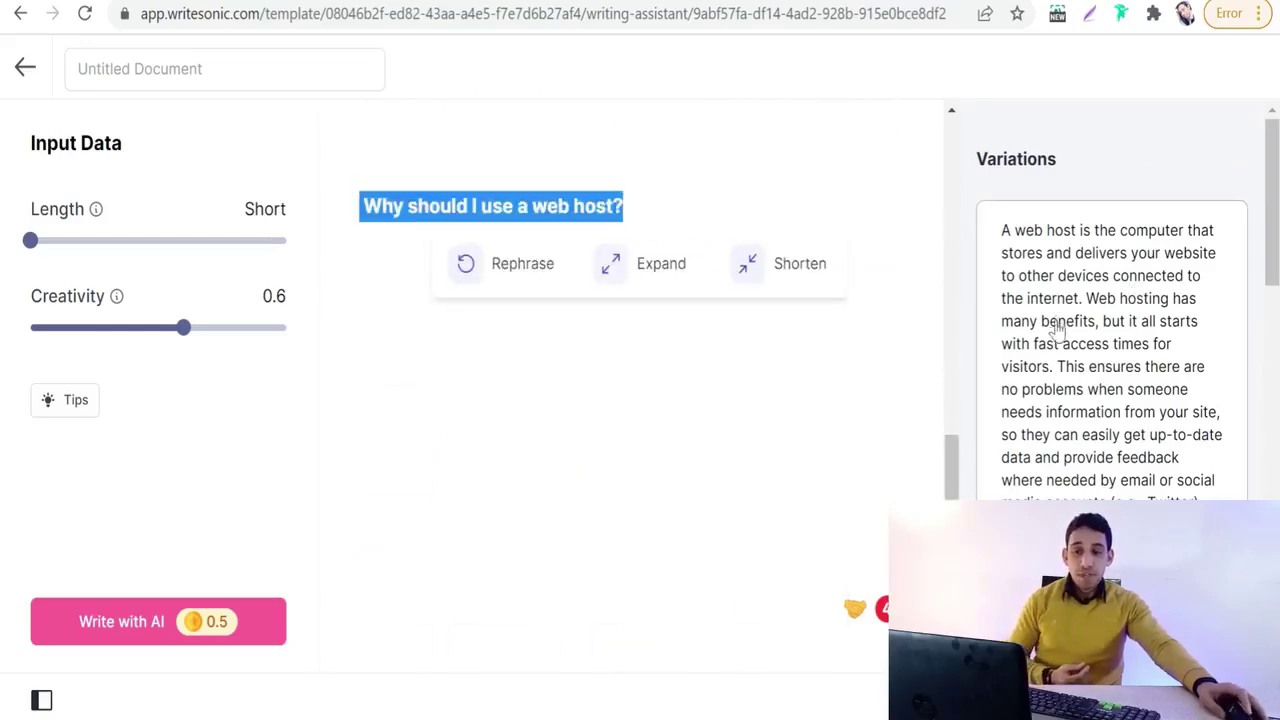
{"action": "scroll", "coordinate": [1057, 329], "scroll_direction": "down", "scroll_amount": 10}
{"action": "scroll", "coordinate": [1083, 258], "scroll_direction": "up", "scroll_amount": 1}
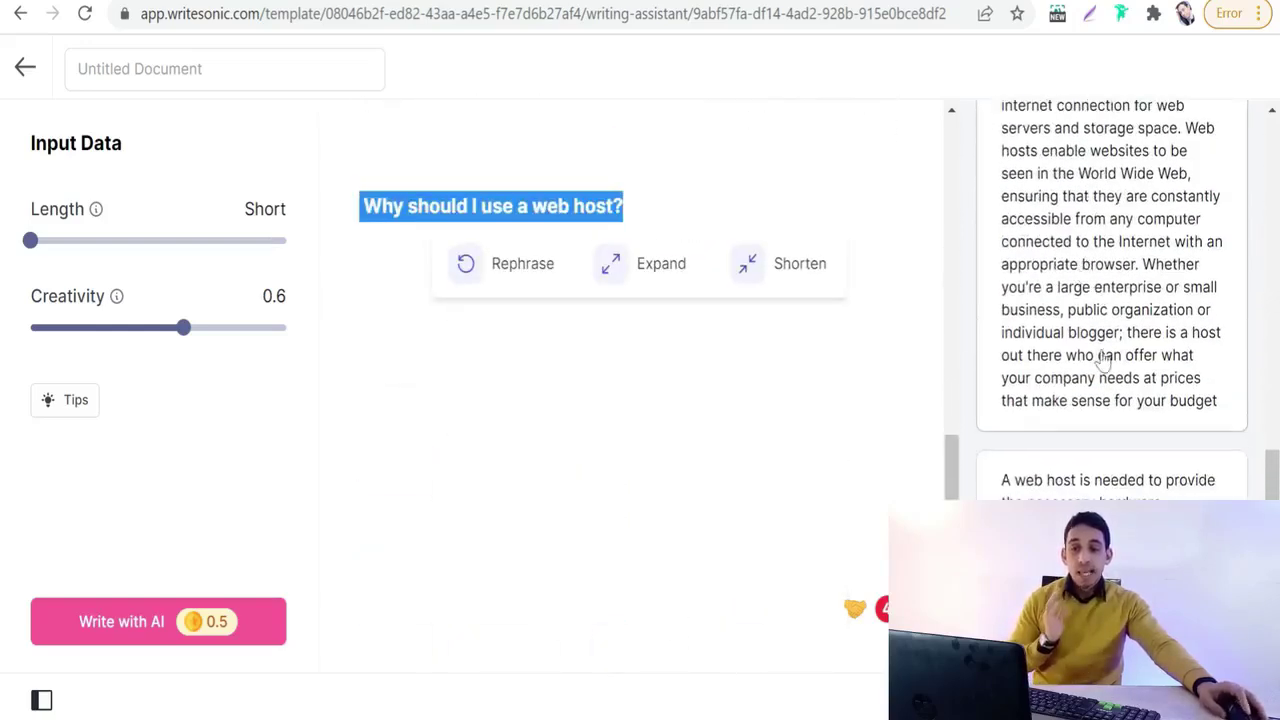
{"action": "left_click", "coordinate": [1115, 488]}
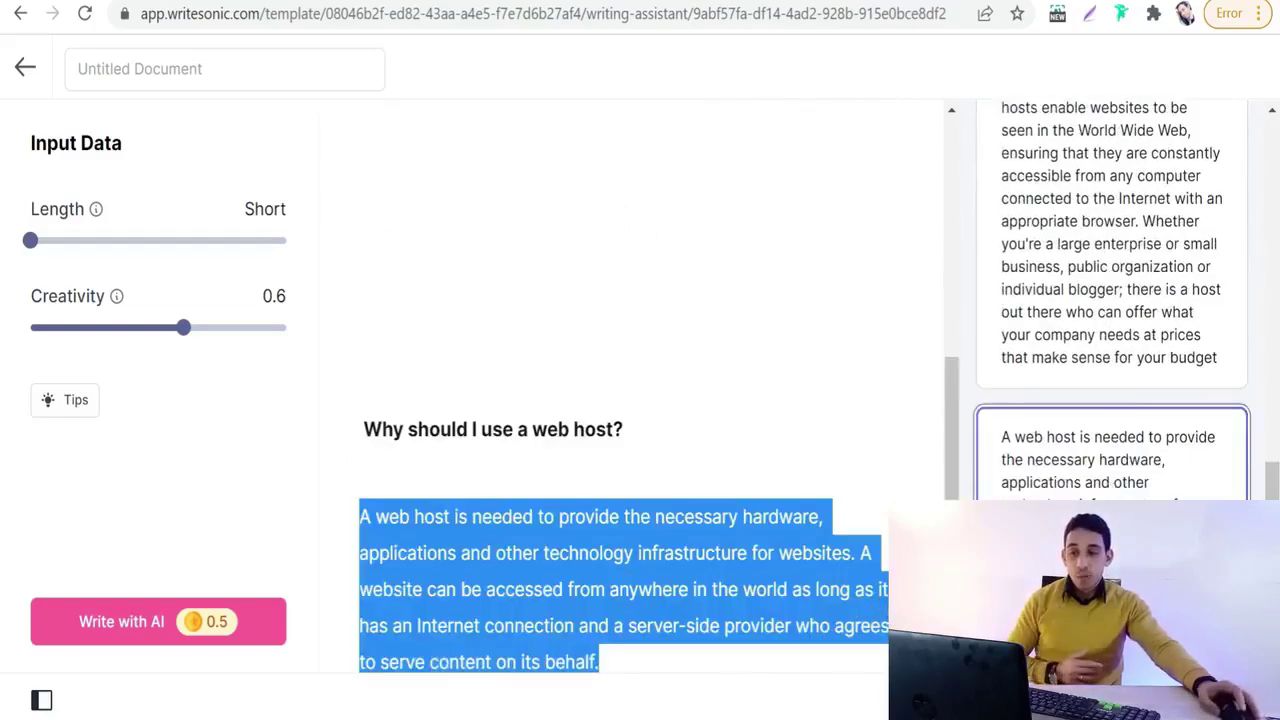
{"action": "scroll", "coordinate": [620, 400], "scroll_direction": "down", "scroll_amount": 5}
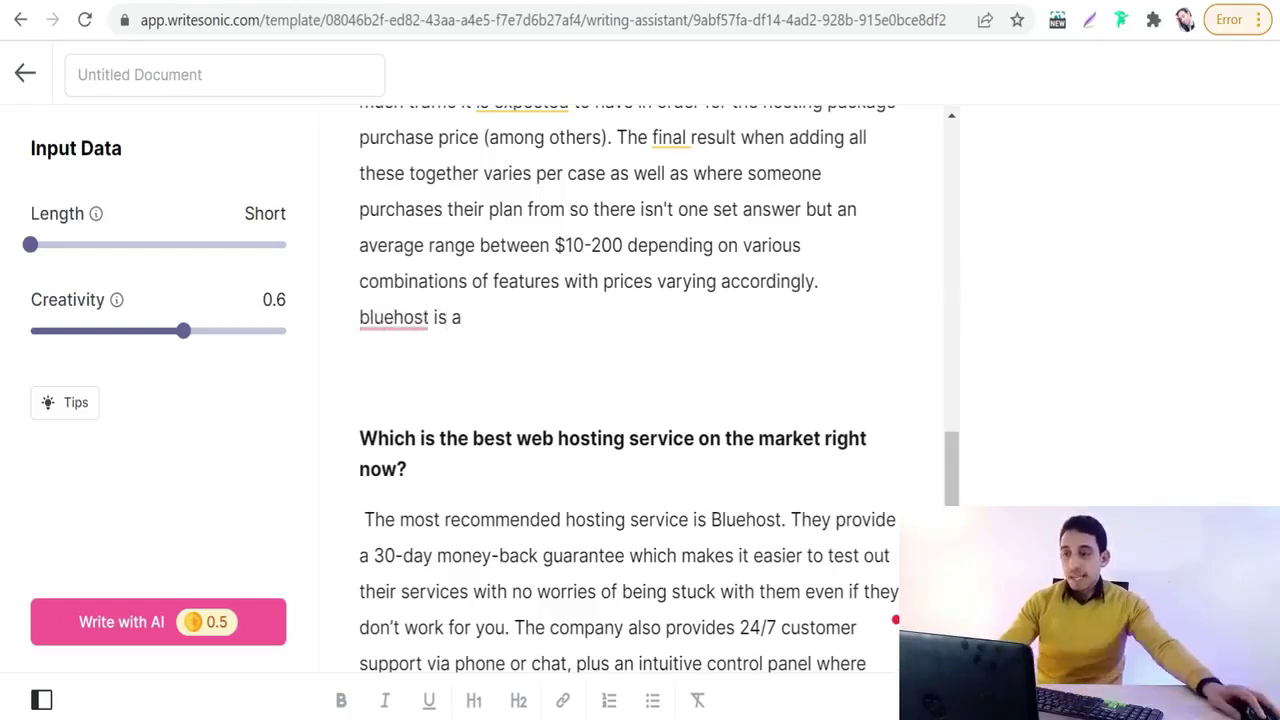
Step: Expand the unfinished line "bluehost is a" with AI and choose the variation beginning "preferred hosting provider"
{"action": "left_click", "coordinate": [393, 317]}
{"action": "triple_click", "coordinate": [393, 317]}
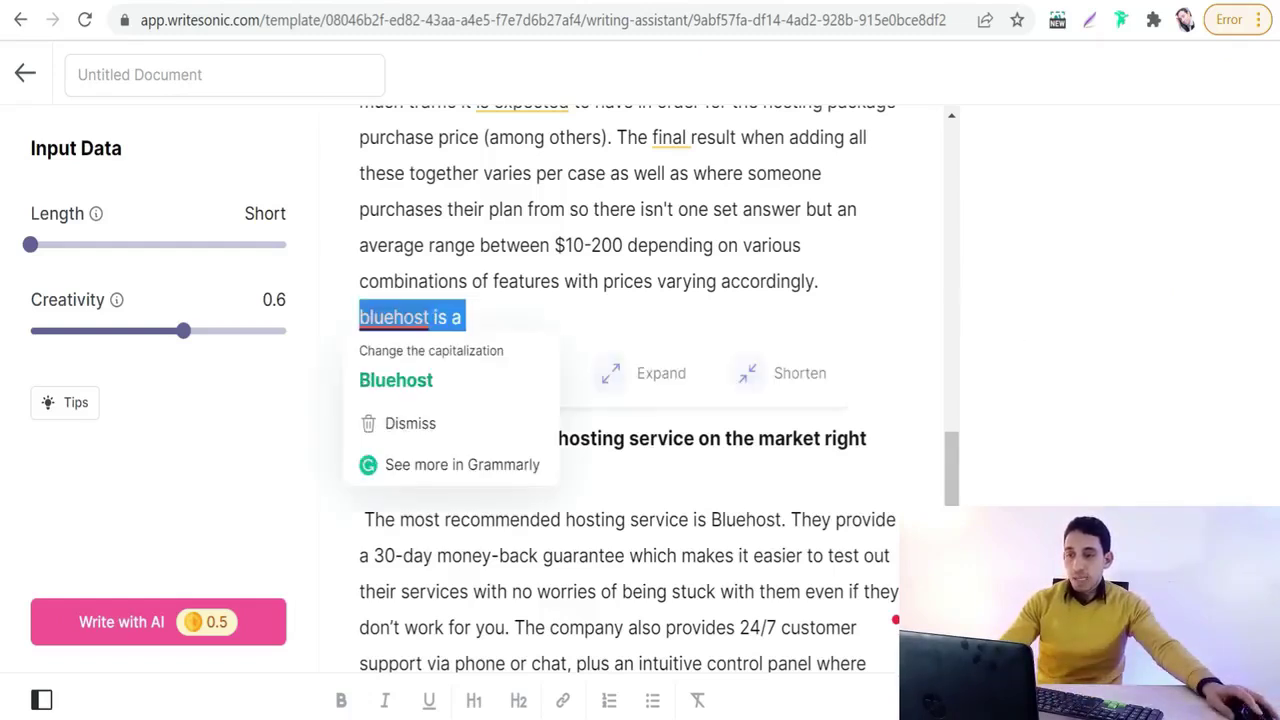
{"action": "left_click", "coordinate": [620, 373]}
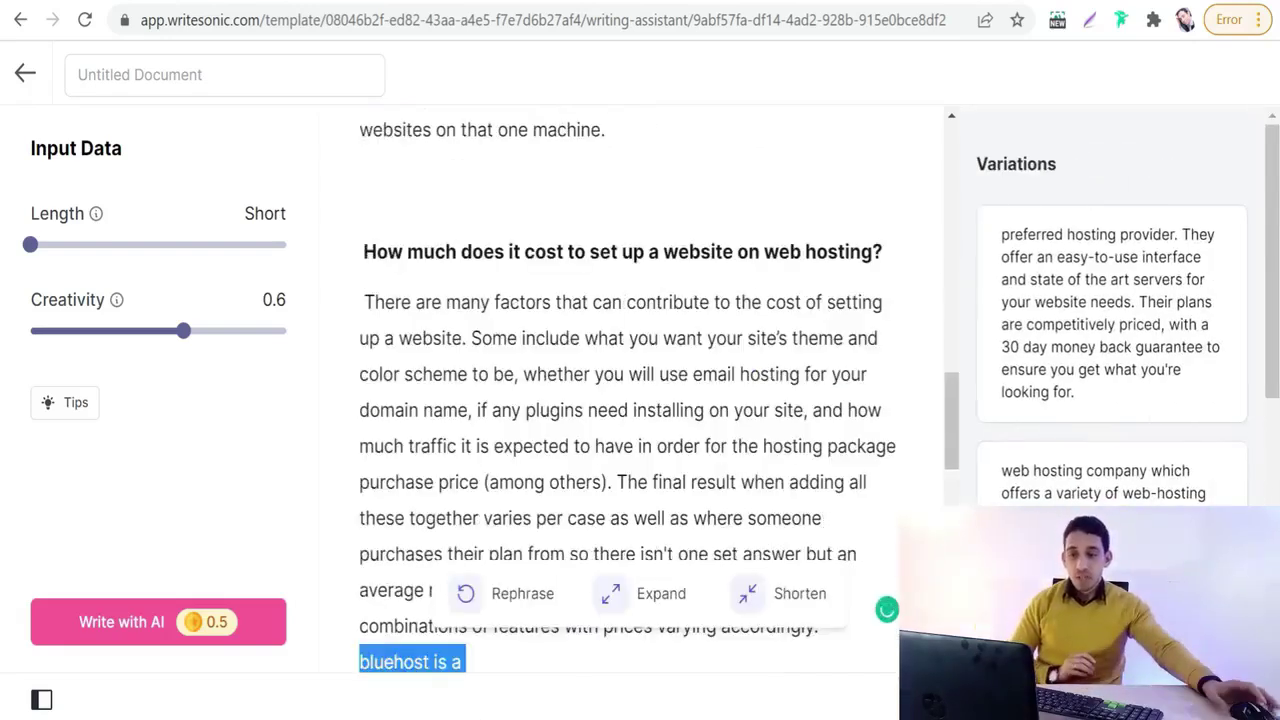
{"action": "scroll", "coordinate": [1122, 418], "scroll_direction": "down", "scroll_amount": 1}
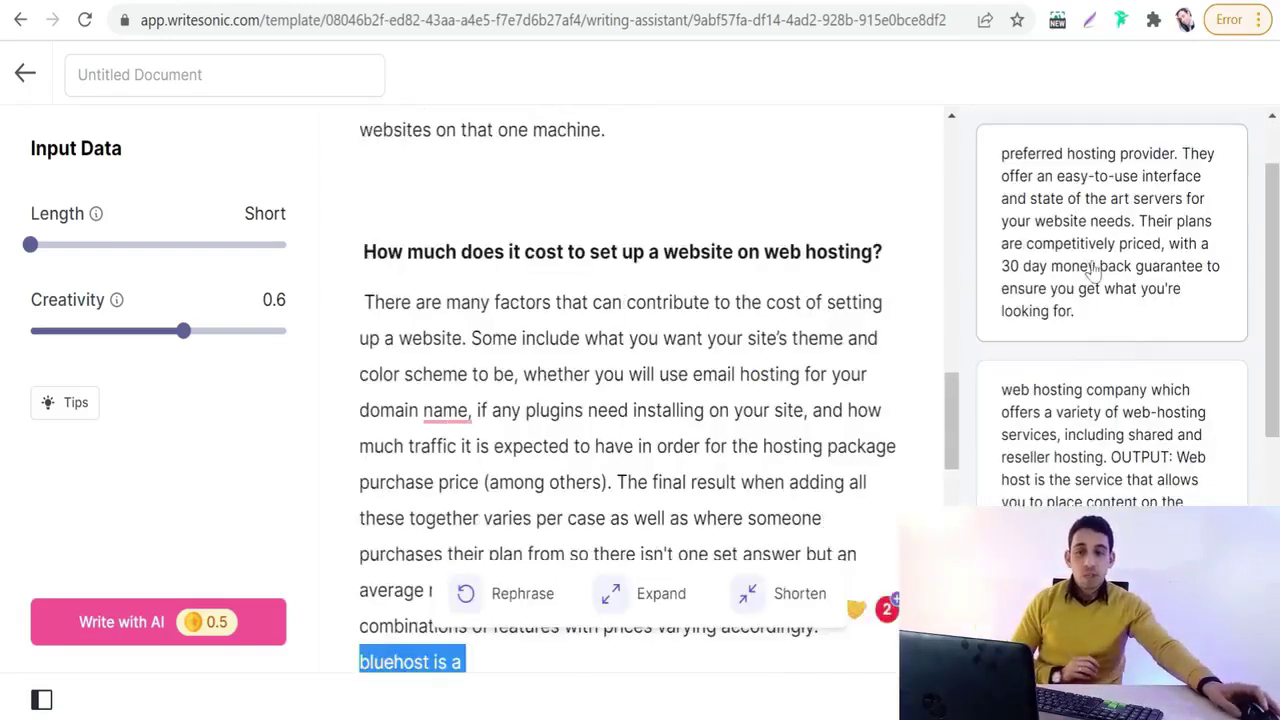
{"action": "left_click", "coordinate": [1114, 214]}
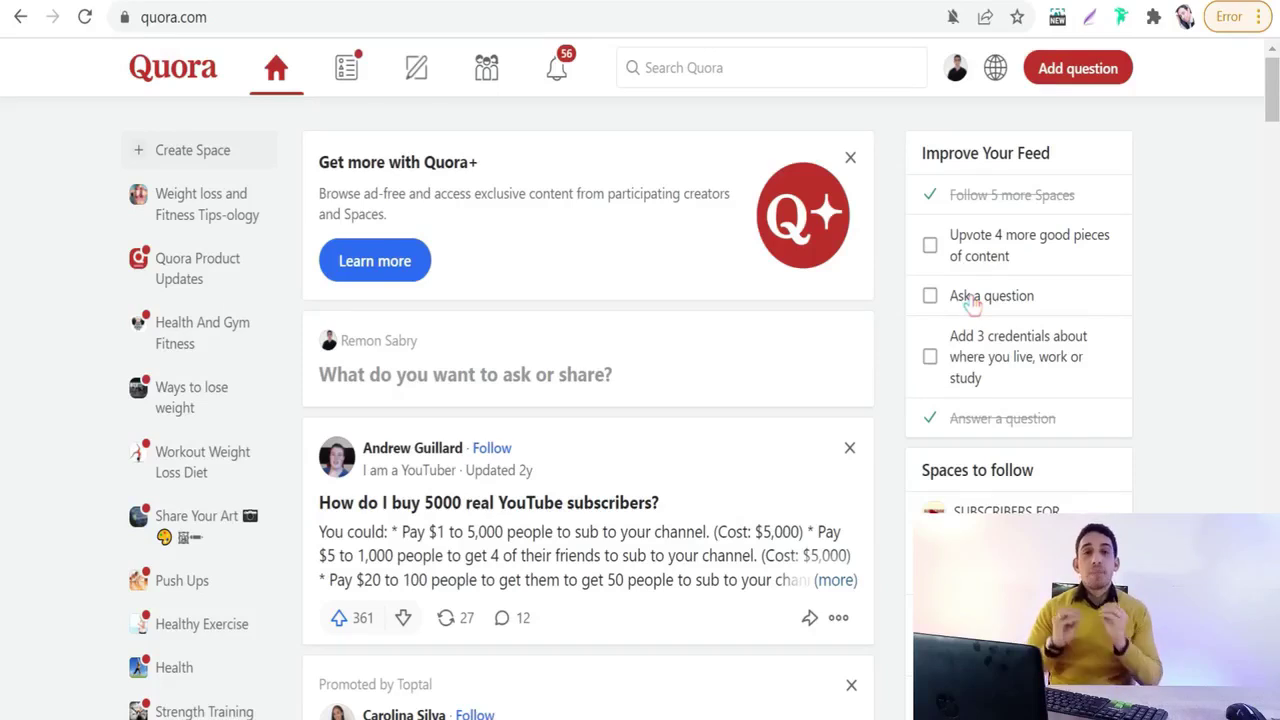
Step: View the Quora Spaces list, then open the post "How to Lose Weight During Pregnancy in a Safe Way?" and examine its article layout
{"action": "left_click", "coordinate": [489, 72]}
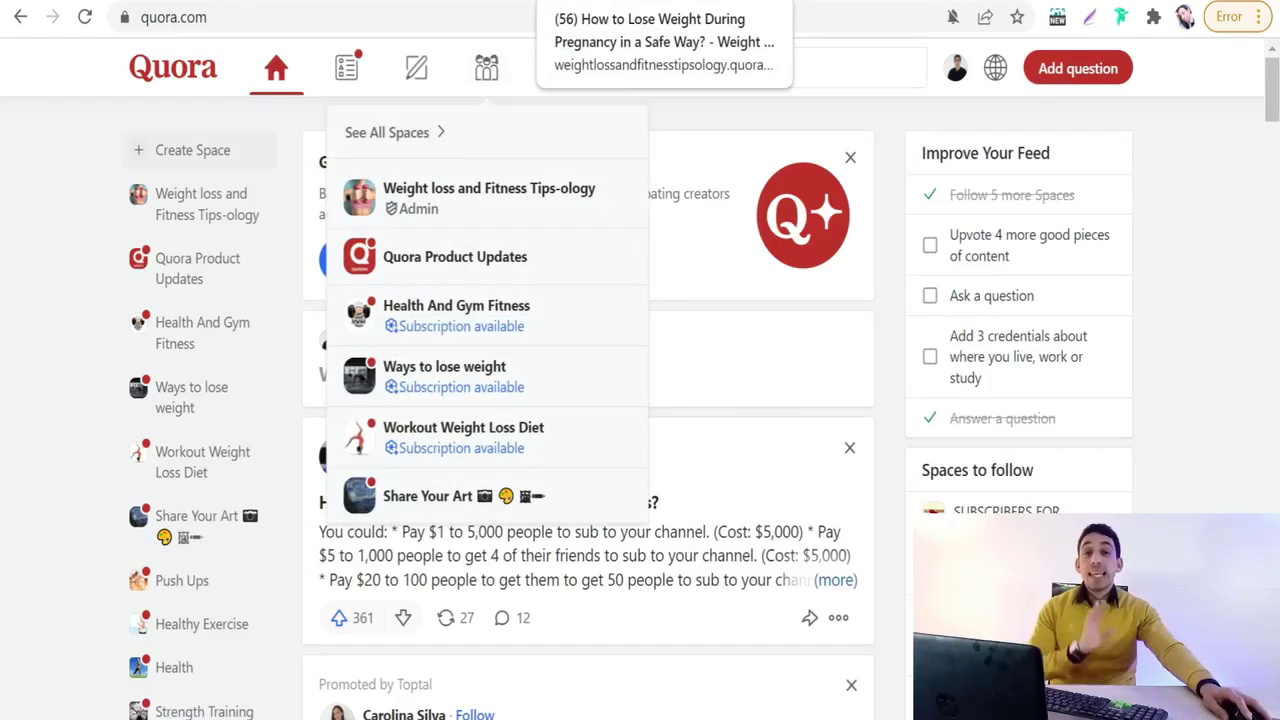
{"action": "left_click", "coordinate": [600, 0]}
{"action": "scroll", "coordinate": [490, 360], "scroll_direction": "down", "scroll_amount": 2}
{"action": "scroll", "coordinate": [490, 360], "scroll_direction": "up", "scroll_amount": 2}
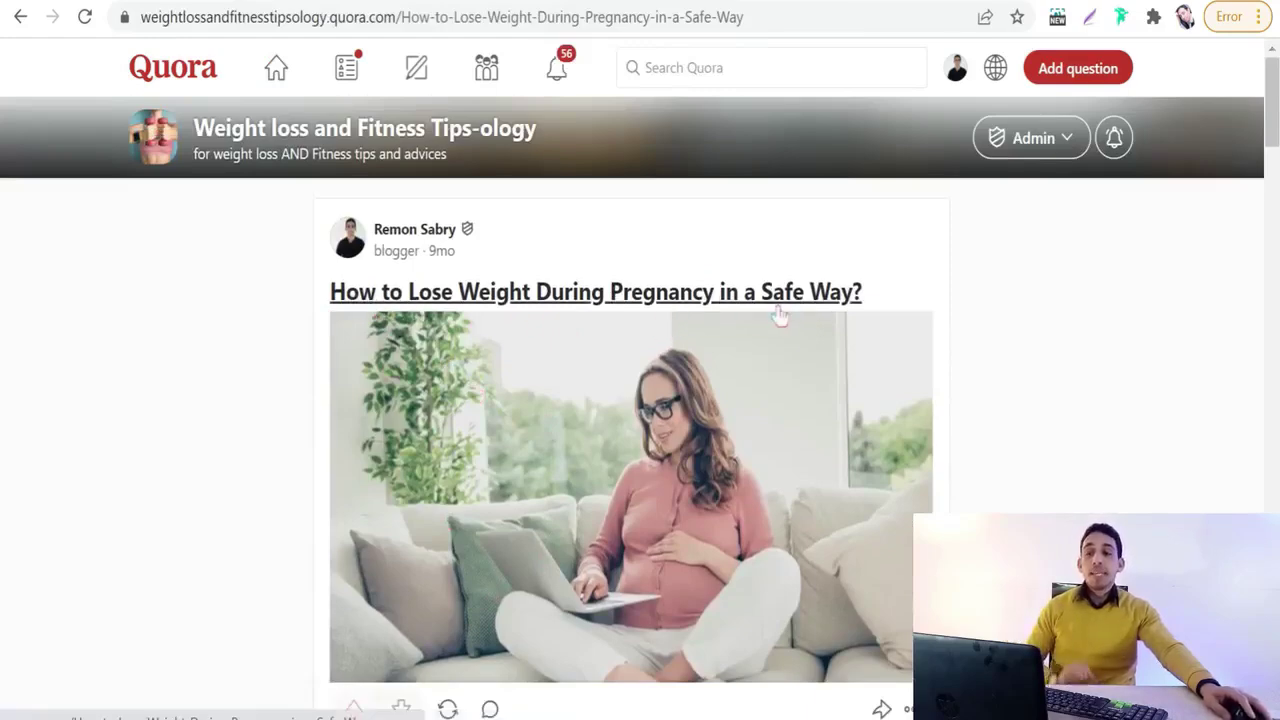
{"action": "scroll", "coordinate": [700, 380], "scroll_direction": "down", "scroll_amount": 5}
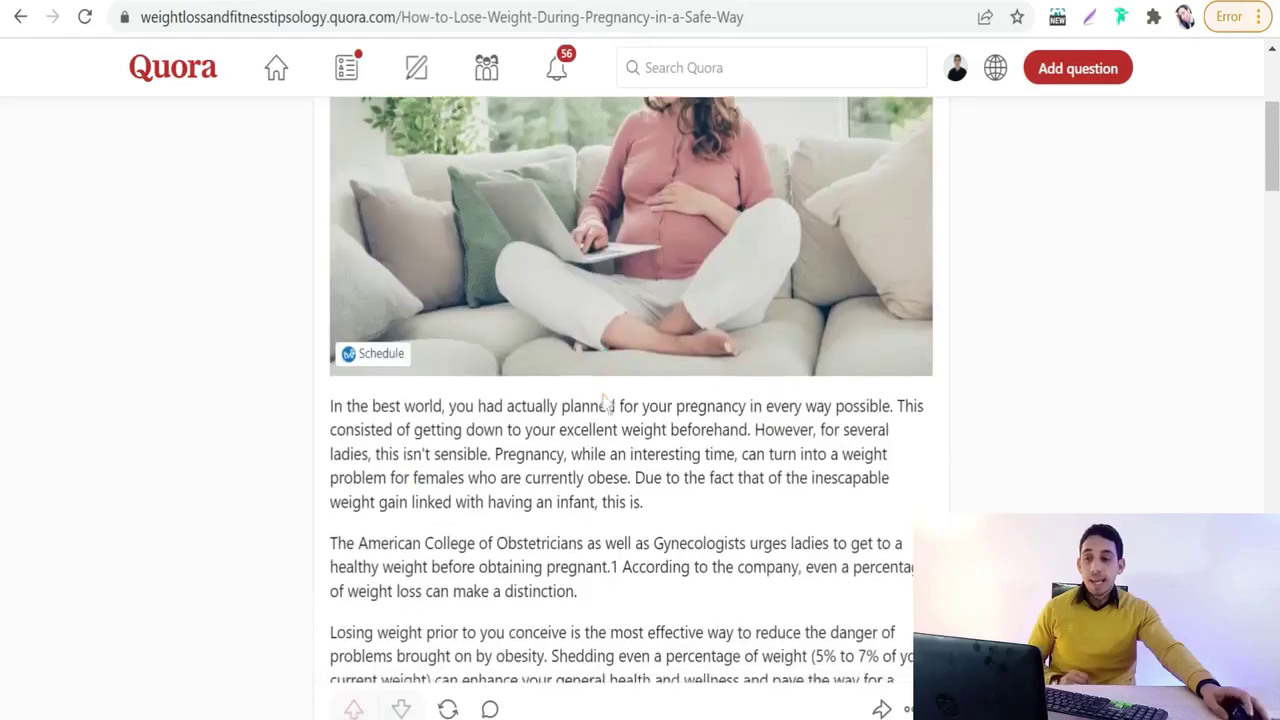
{"action": "scroll", "coordinate": [590, 380], "scroll_direction": "down", "scroll_amount": 3}
{"action": "scroll", "coordinate": [585, 362], "scroll_direction": "down", "scroll_amount": 3}
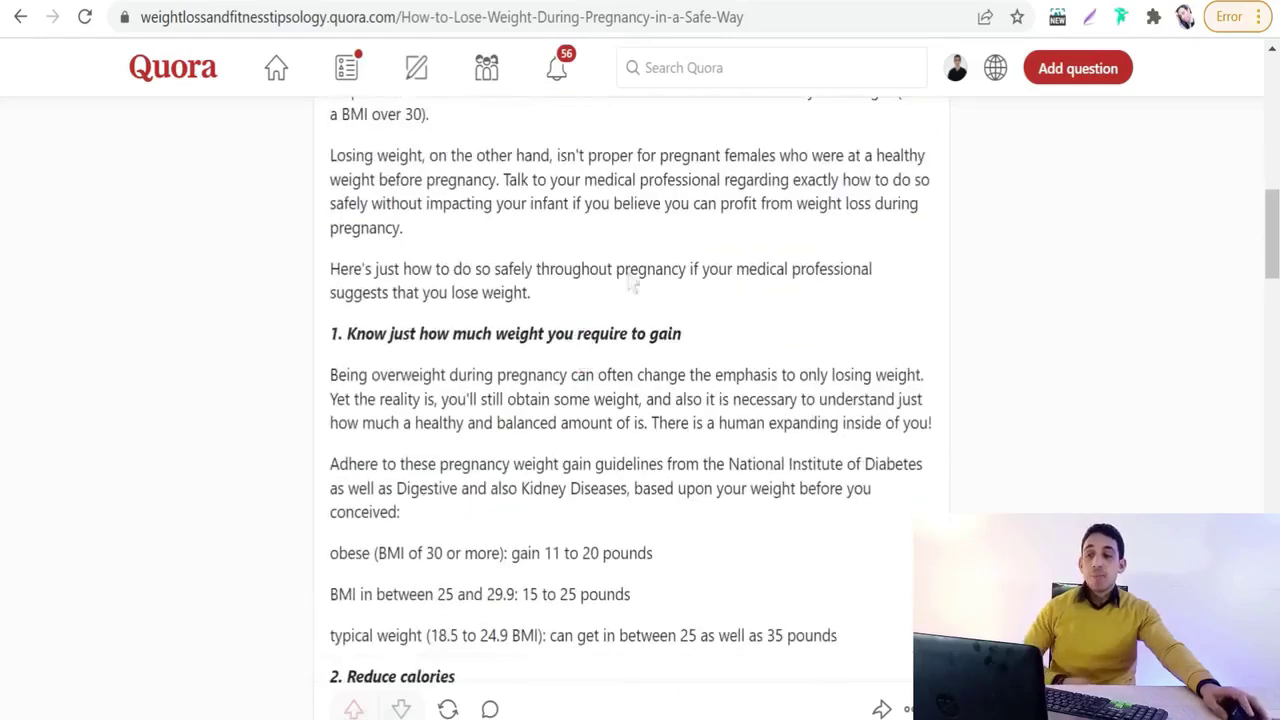